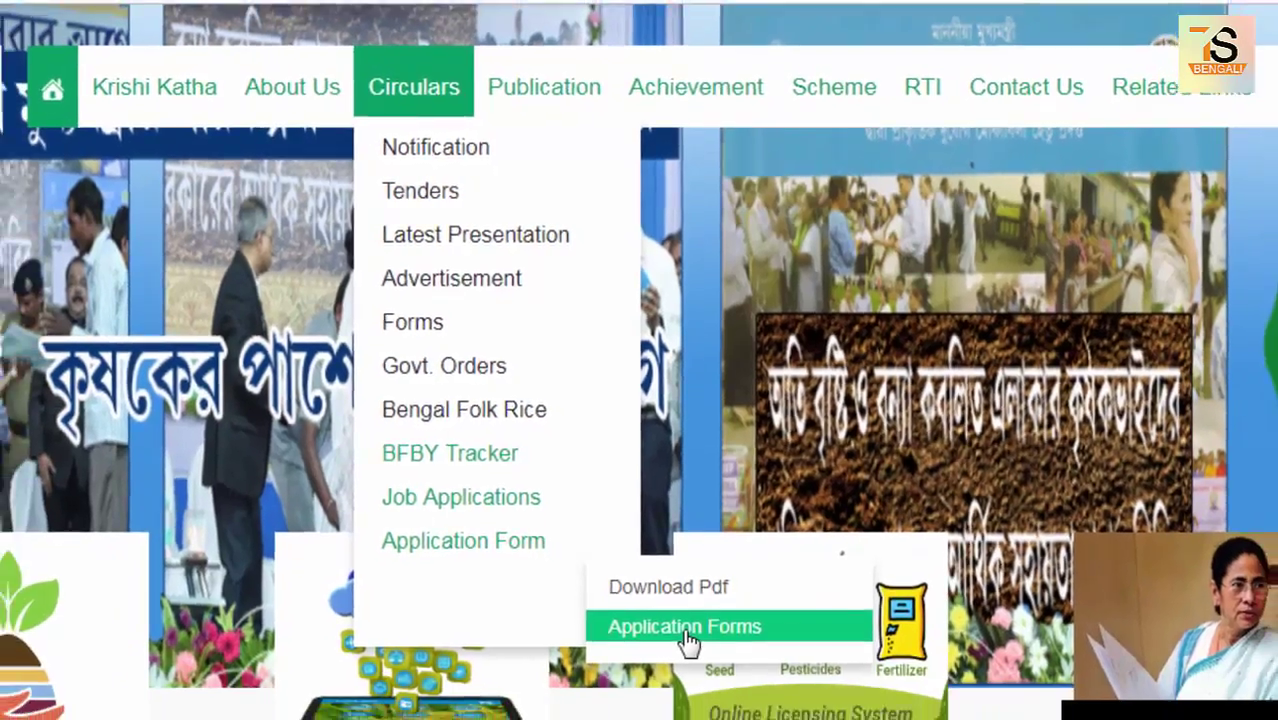
# Open the online application forms from the Circulars section and go to the applicant login page.
pyautogui.click(686, 686)
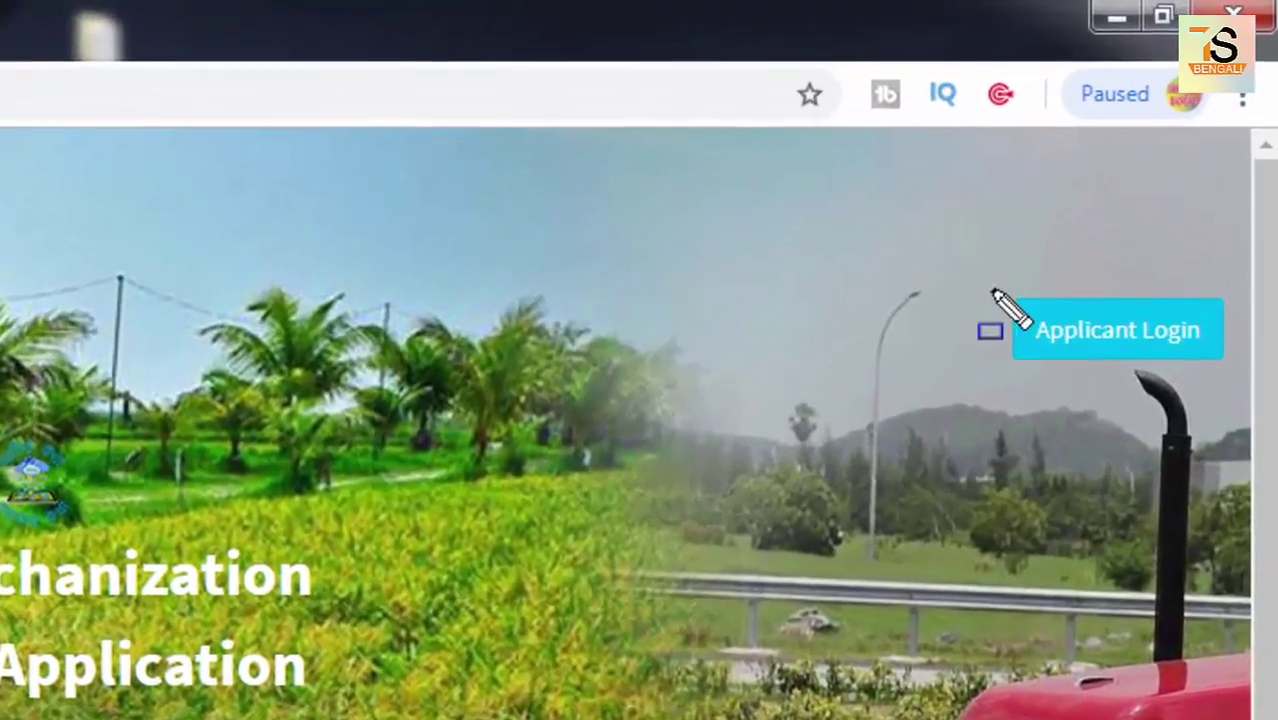
pyautogui.moveTo(1020, 248); pyautogui.dragTo(1239, 332)
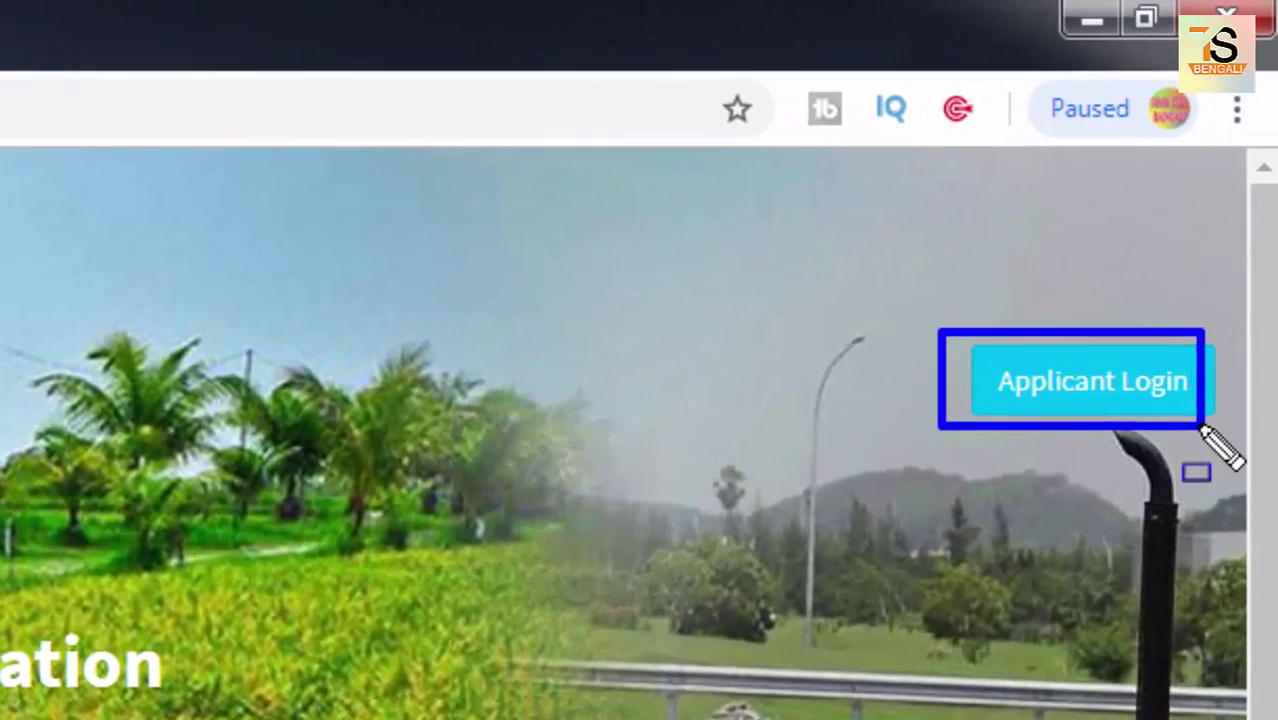
pyautogui.press('Escape')
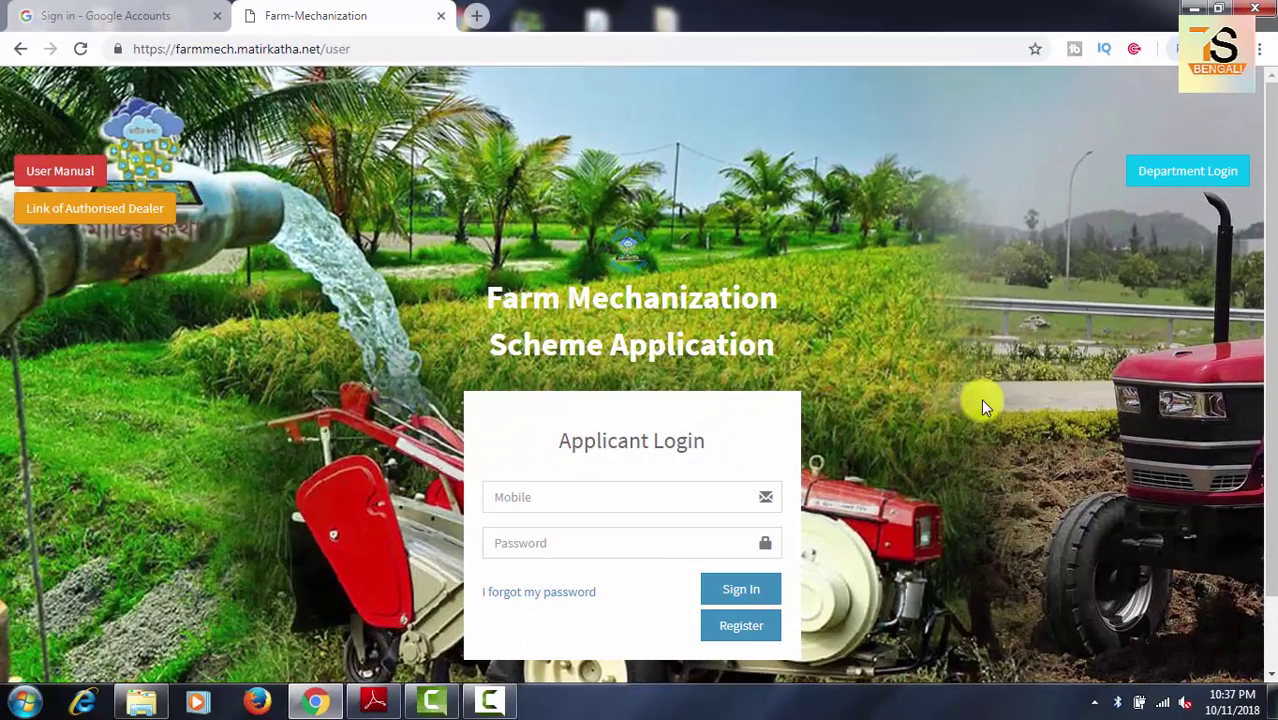
# Open the new applicant registration form from the applicant login page.
pyautogui.hotkey('ctrl', '1')
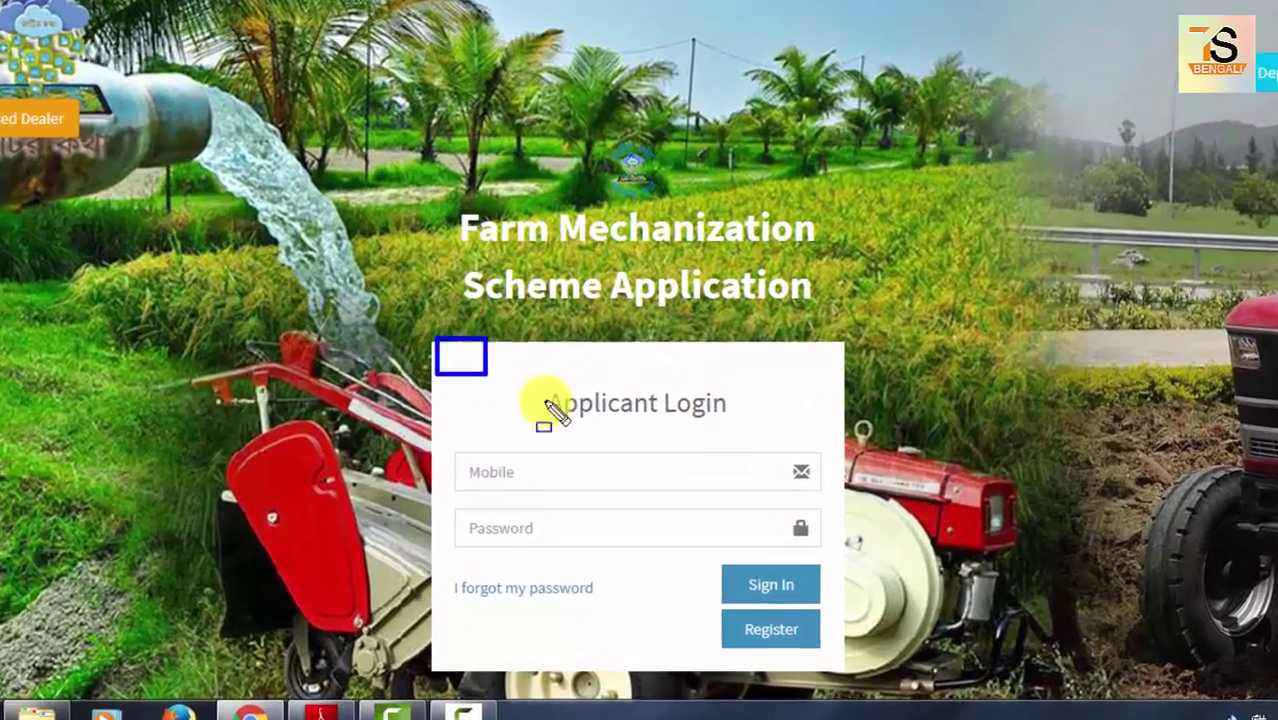
pyautogui.moveTo(547, 405); pyautogui.dragTo(849, 685)
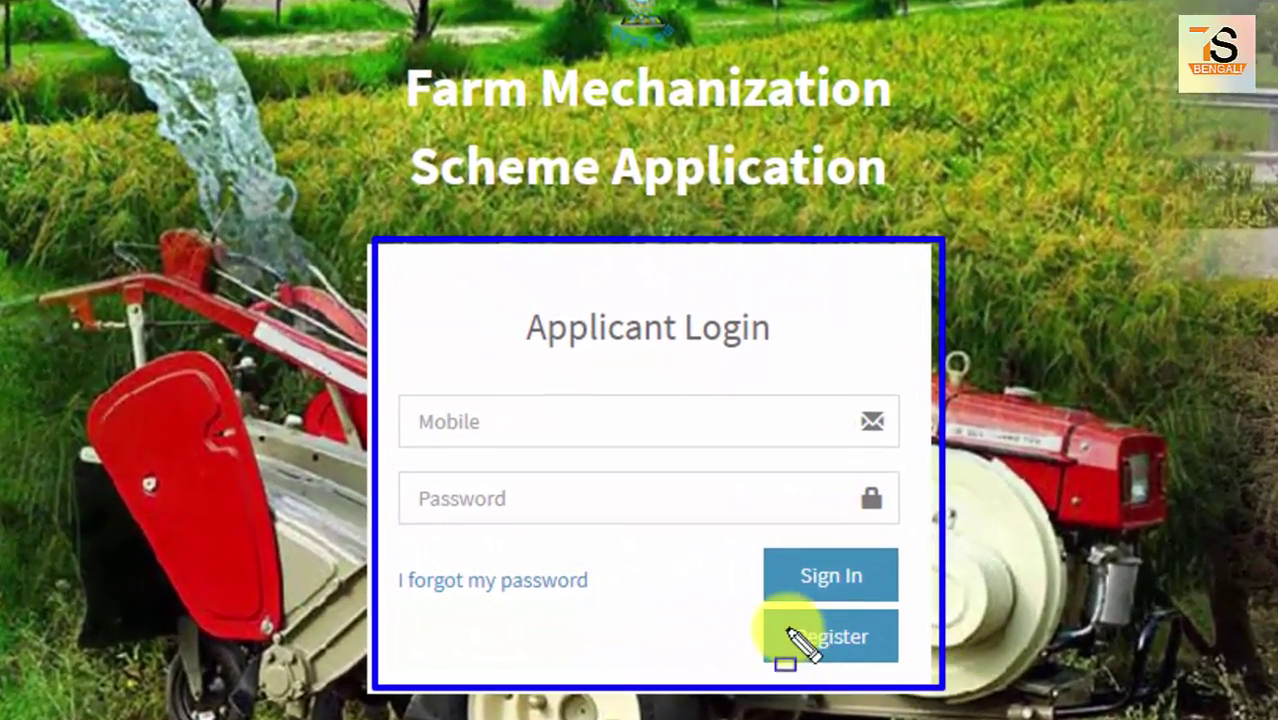
pyautogui.moveTo(773, 613); pyautogui.dragTo(889, 660)
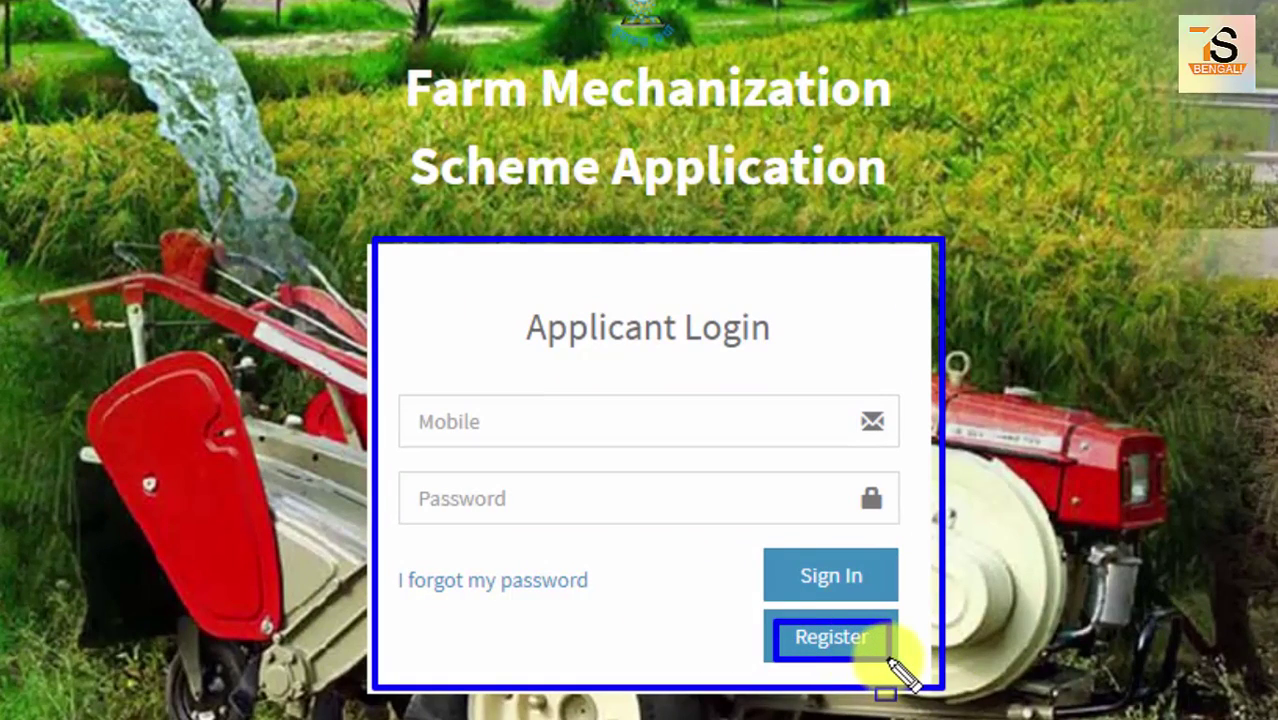
pyautogui.press('Escape')
pyautogui.press('Escape')
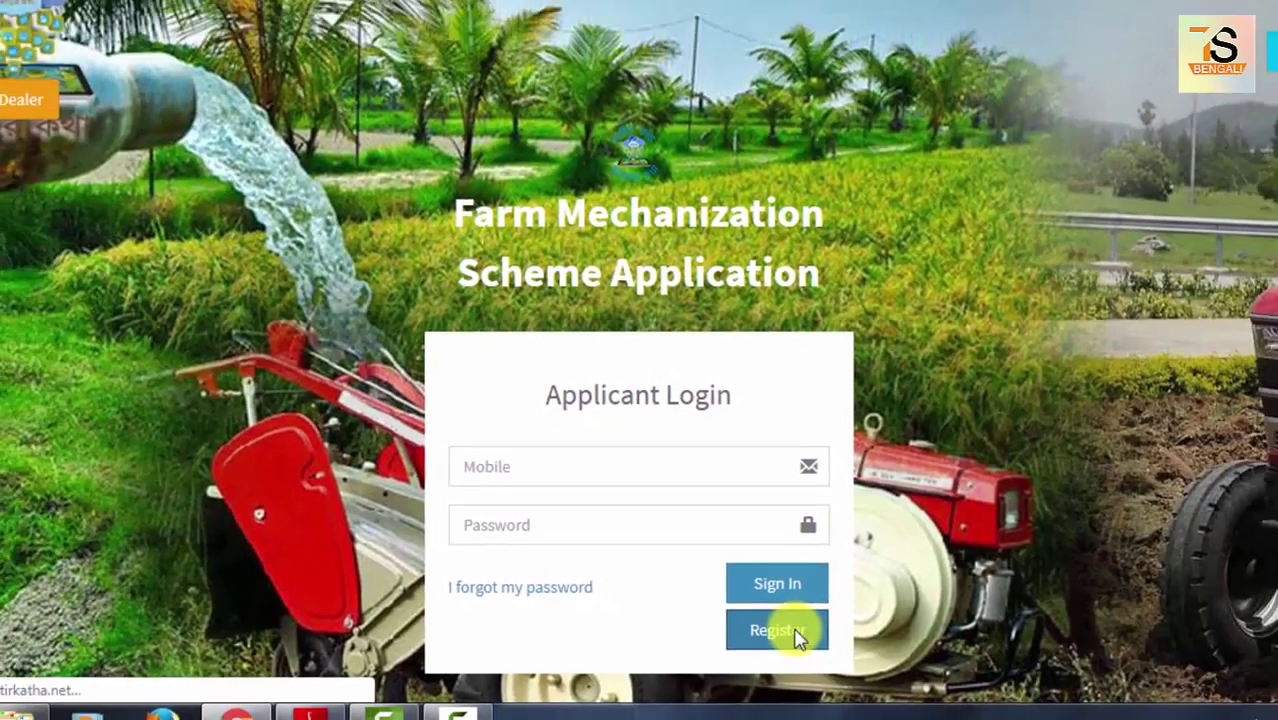
pyautogui.click(790, 630)
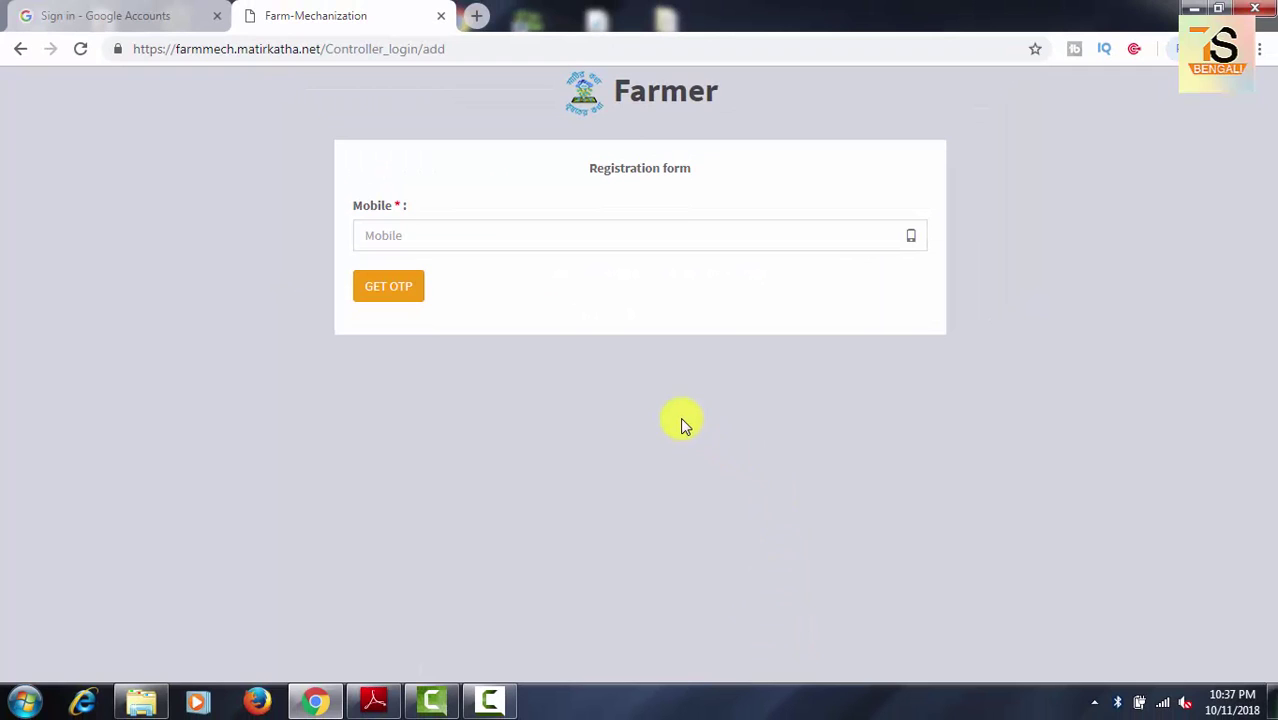
# Enter the farmer's mobile number, request an OTP, and verify the number with the received verification code.
pyautogui.click(449, 247)
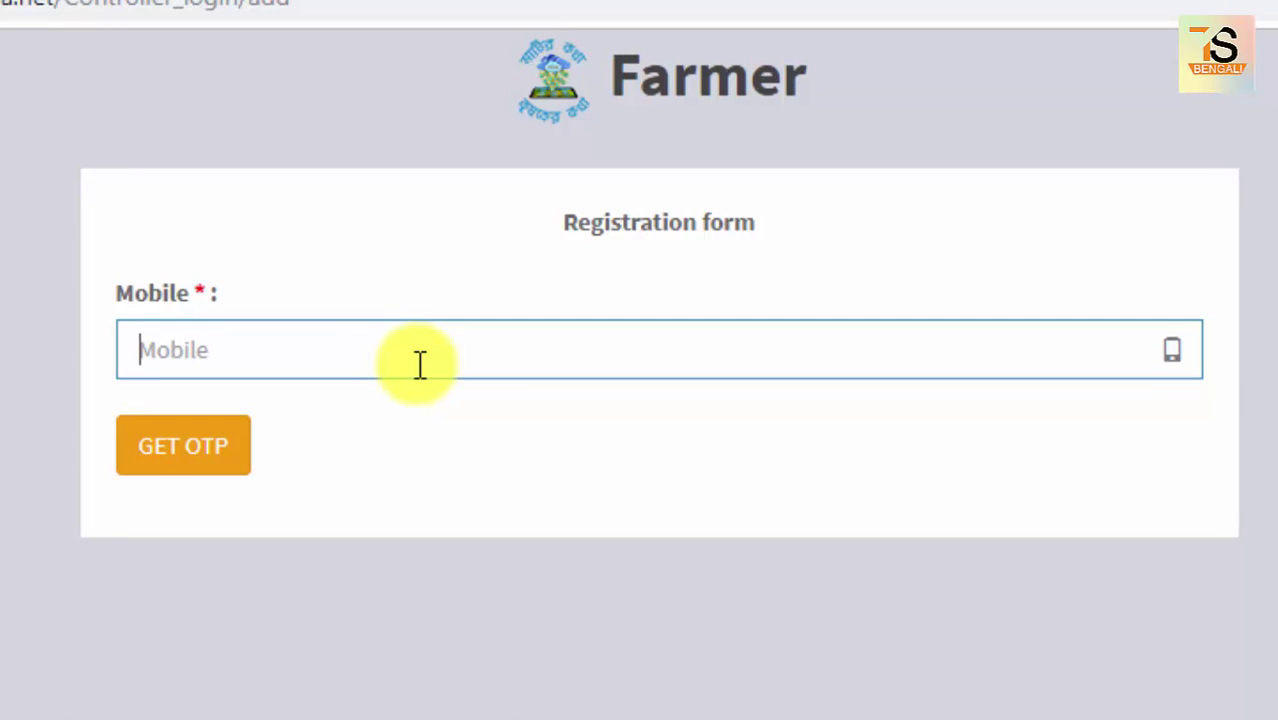
pyautogui.write('93')
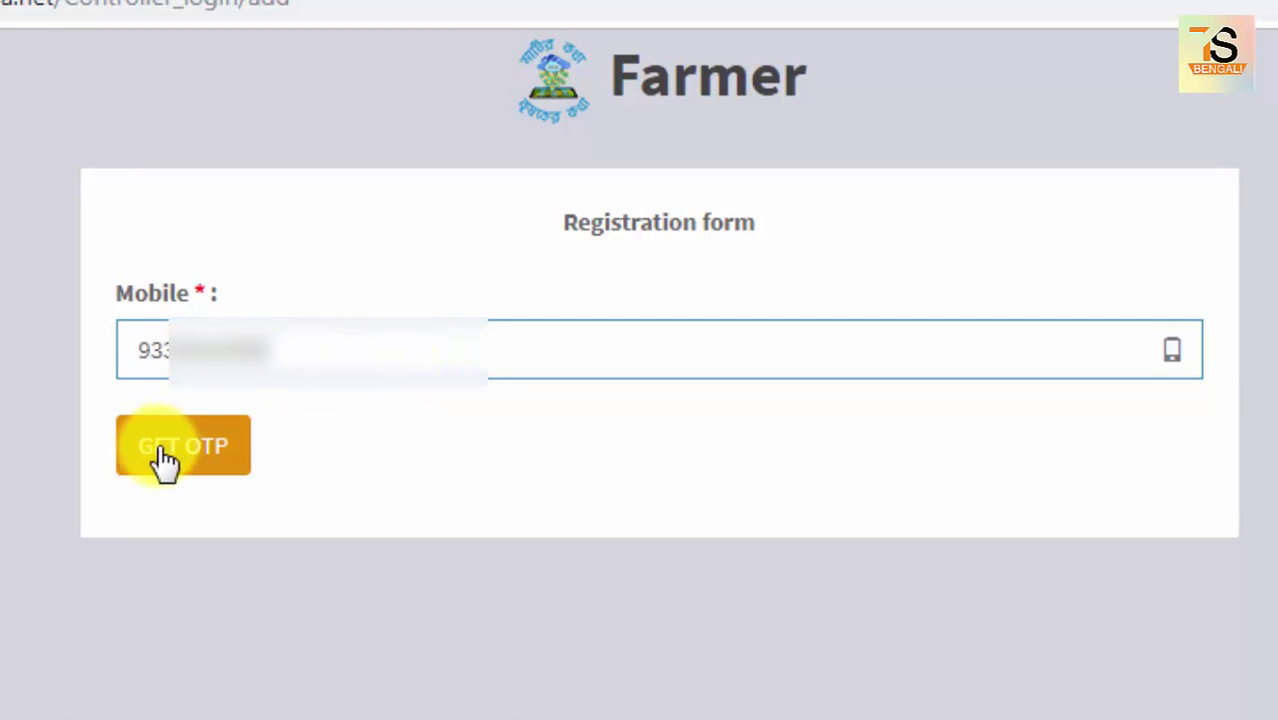
pyautogui.click(200, 462)
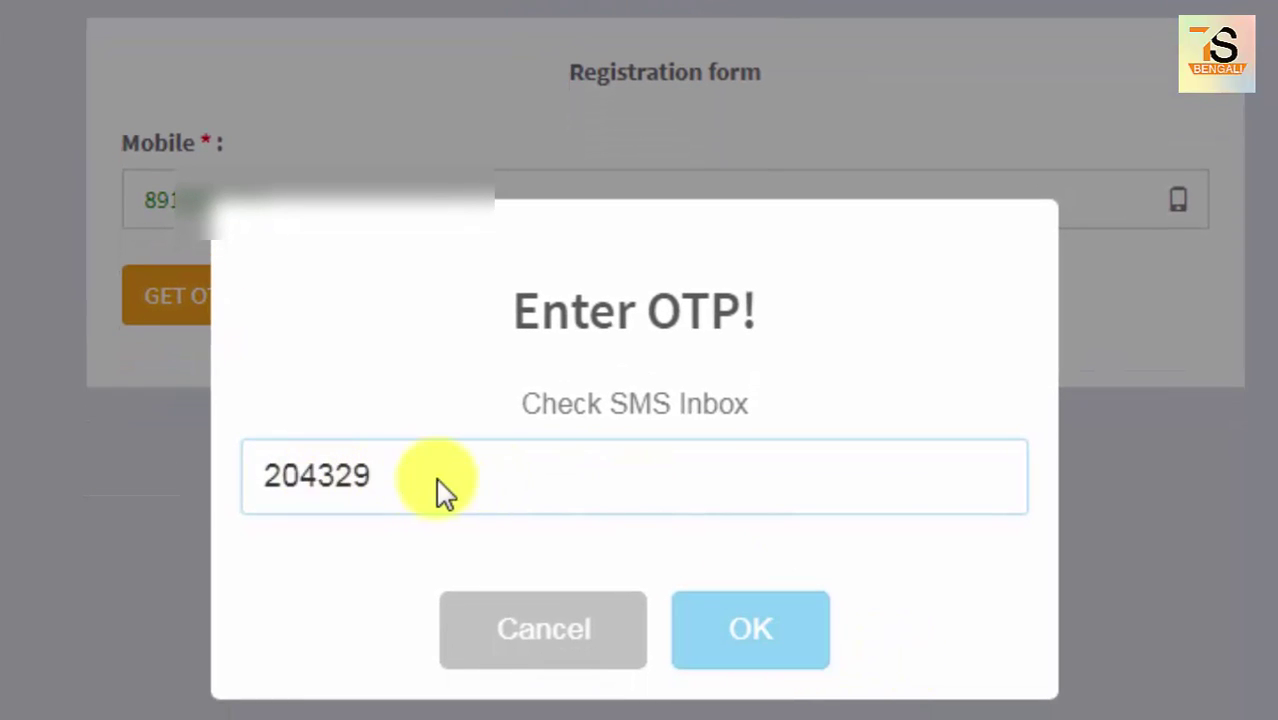
pyautogui.click(778, 655)
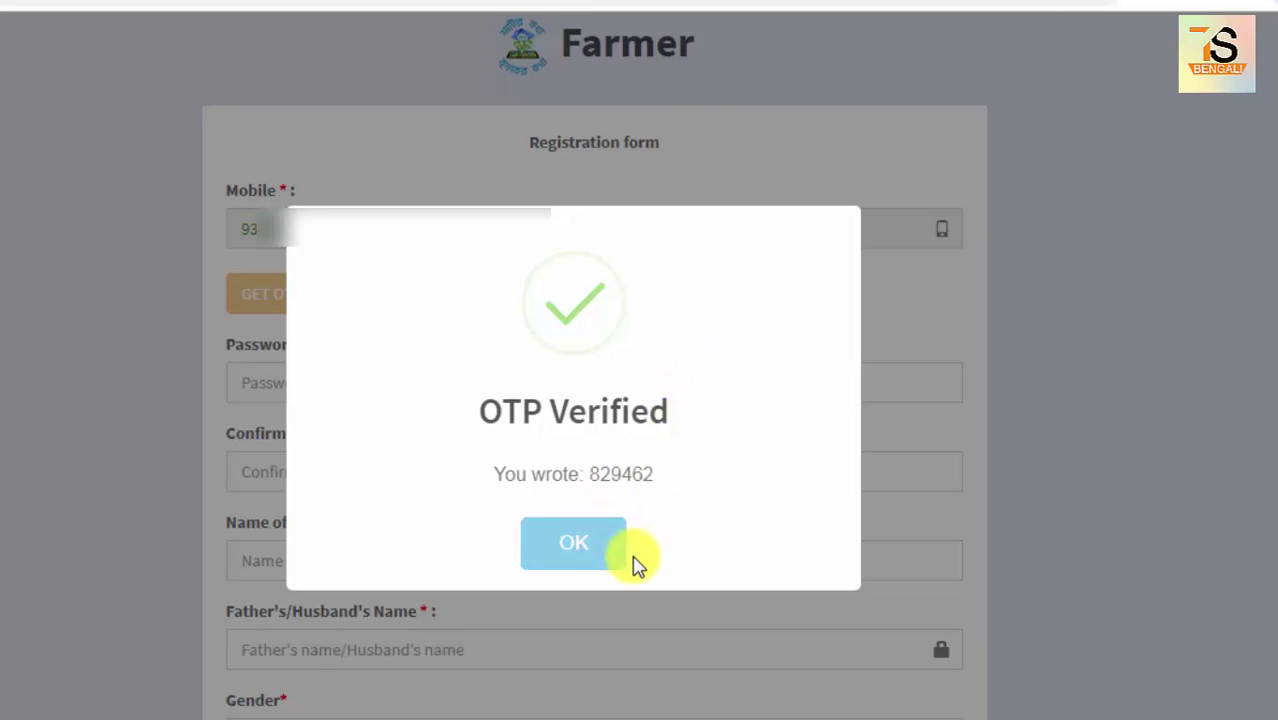
pyautogui.click(585, 556)
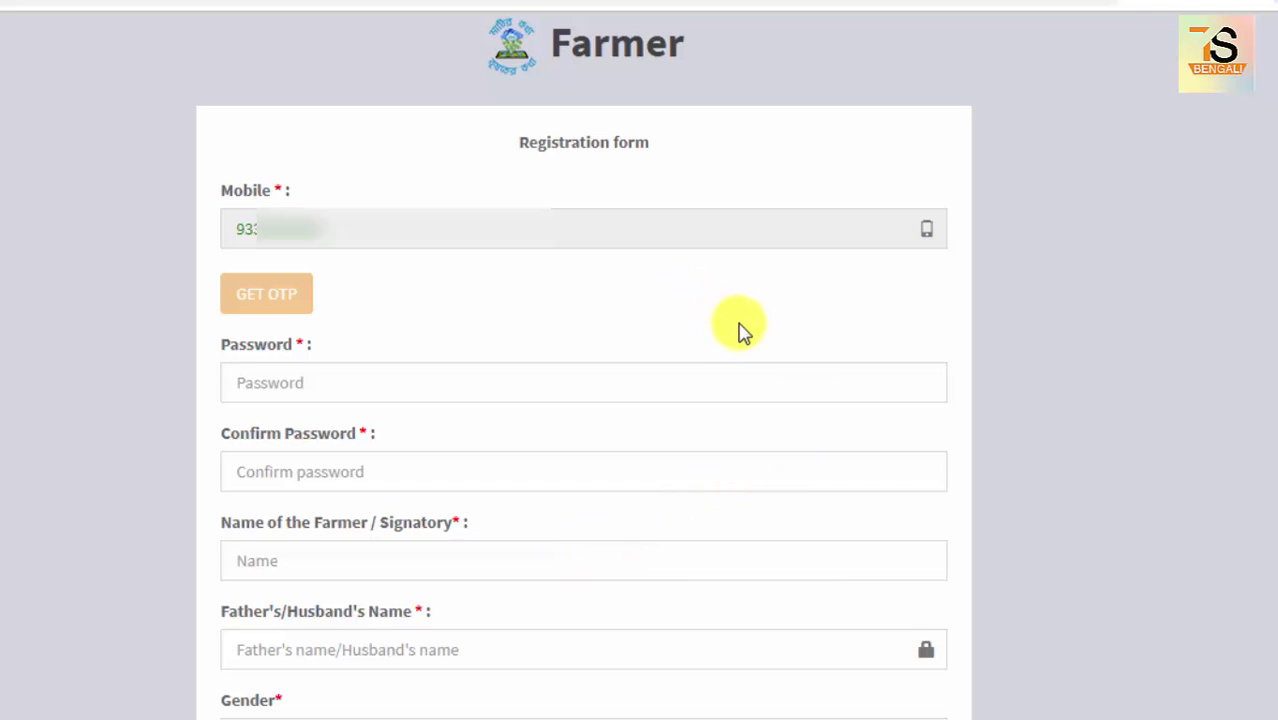
# Examine the registration form's password, farmer name, father's/husband's name, gender, Aadhar card number and category fields.
pyautogui.scroll(-1, 740, 330)
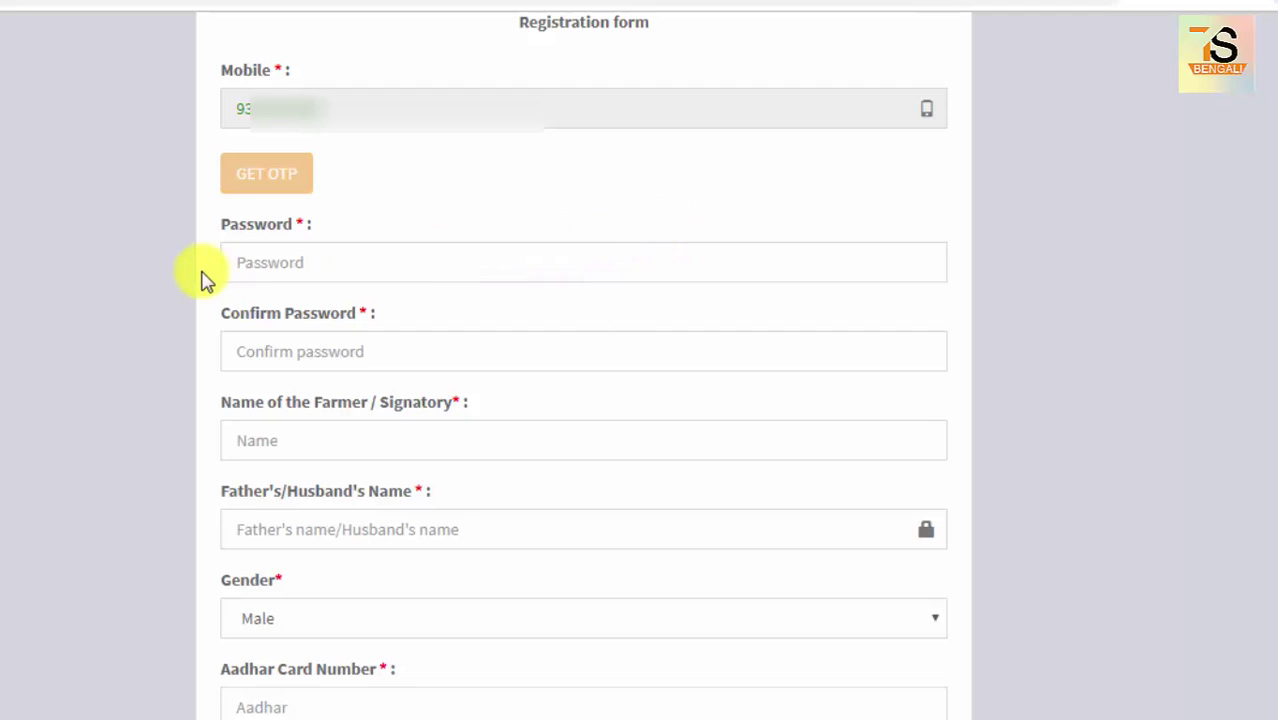
pyautogui.moveTo(208, 208); pyautogui.dragTo(559, 285)
pyautogui.moveTo(208, 301); pyautogui.dragTo(600, 379)
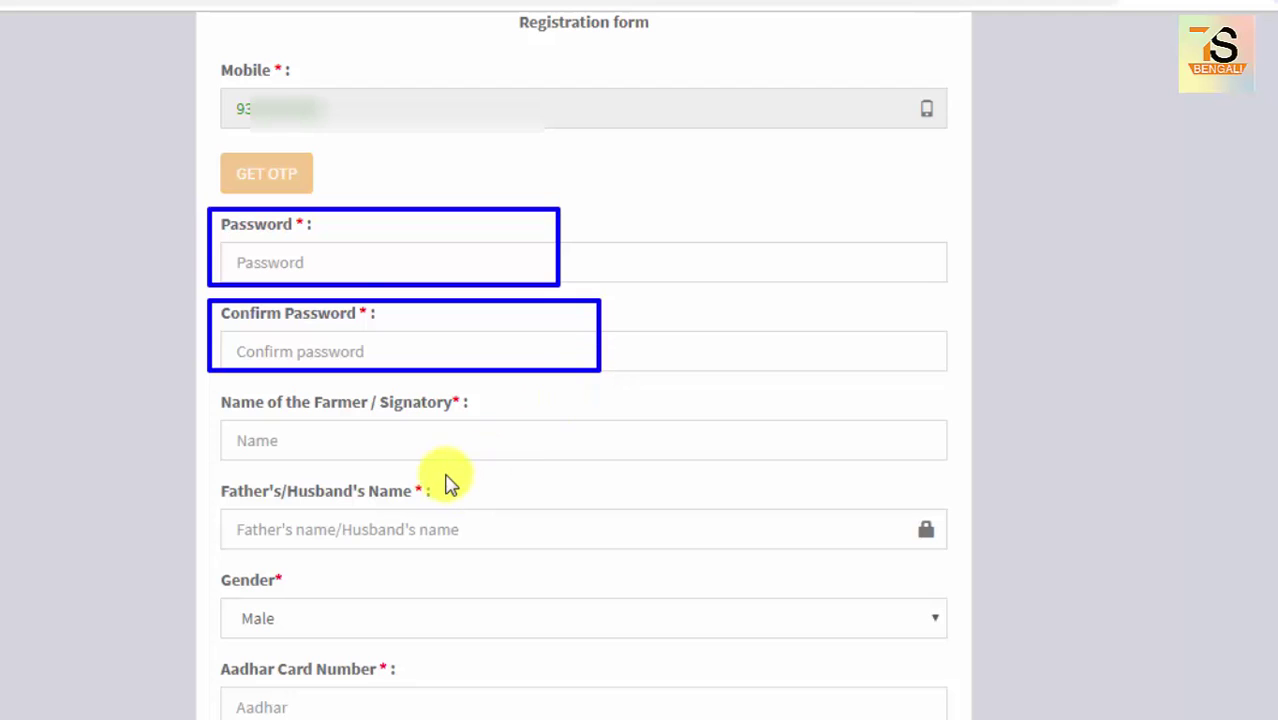
pyautogui.moveTo(222, 395); pyautogui.dragTo(538, 467)
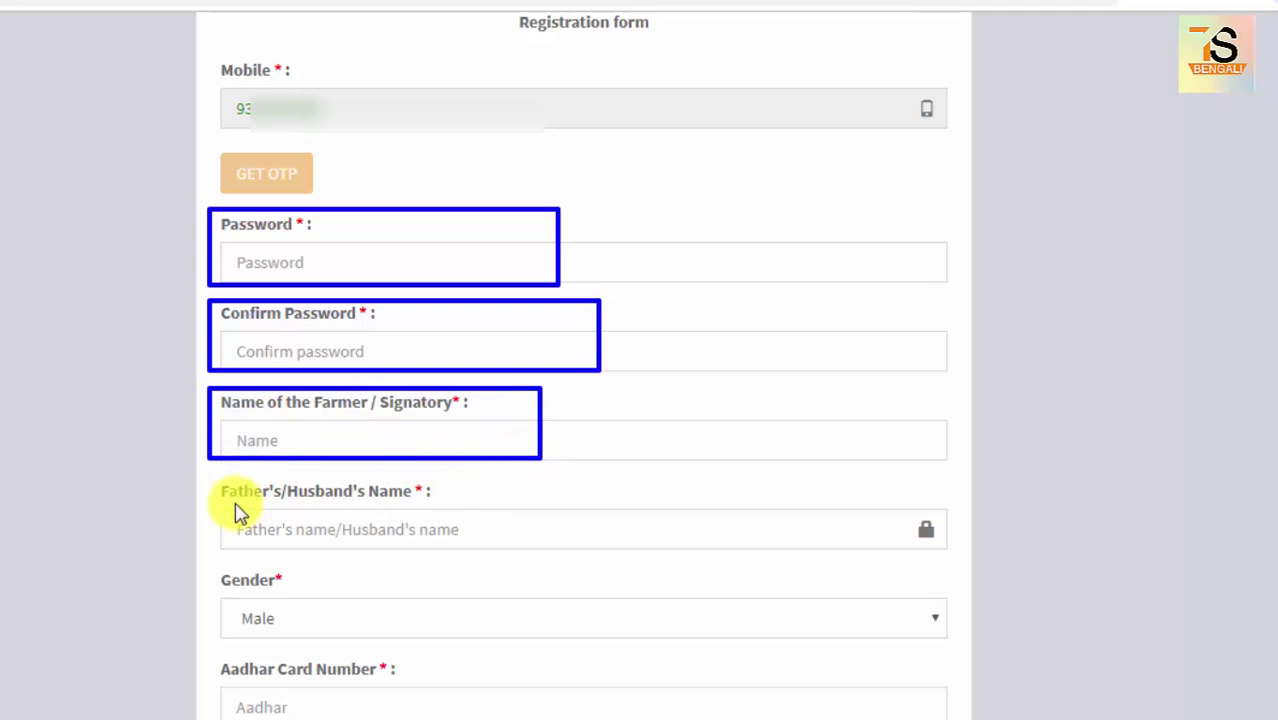
pyautogui.moveTo(218, 483); pyautogui.dragTo(552, 560)
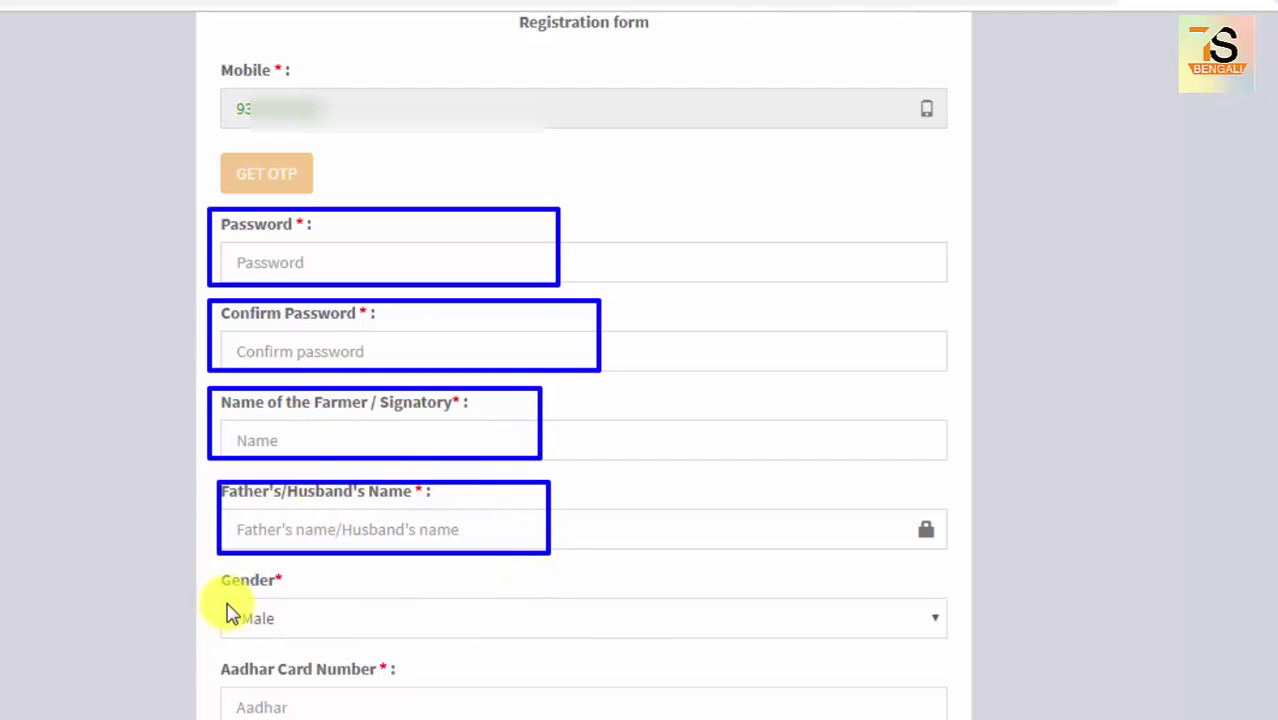
pyautogui.moveTo(222, 599); pyautogui.dragTo(462, 640)
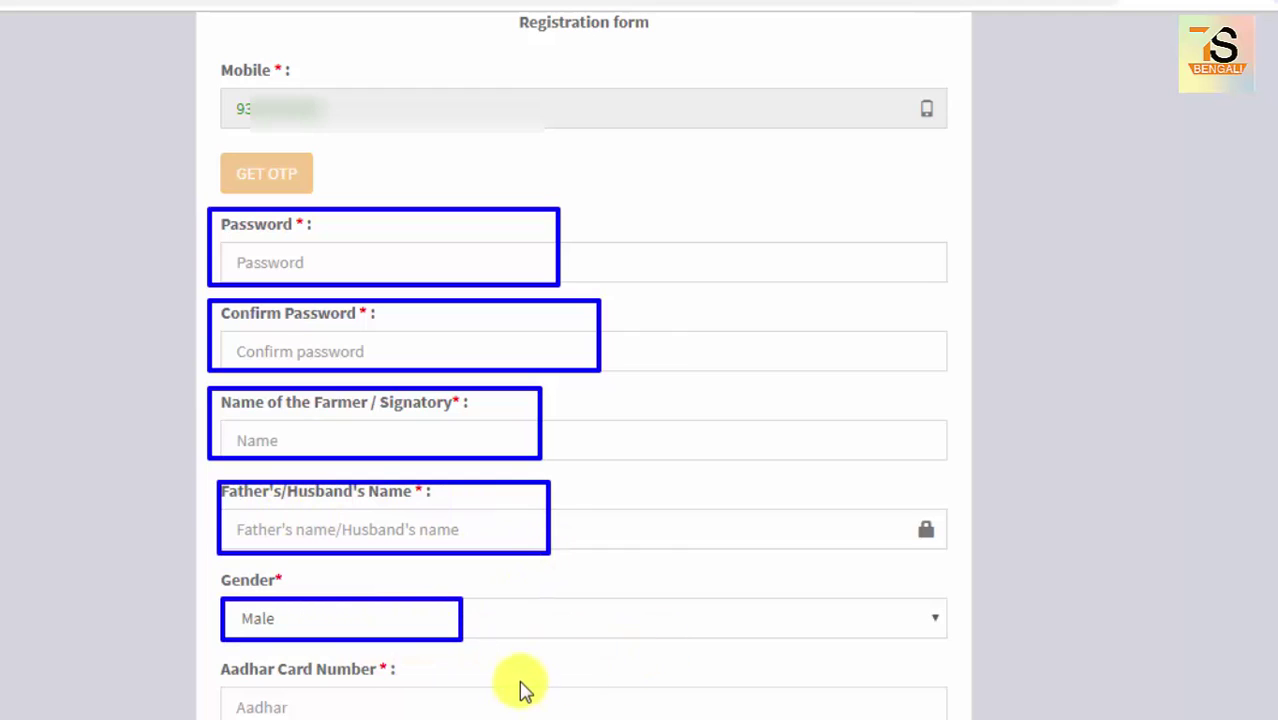
pyautogui.press('Escape')
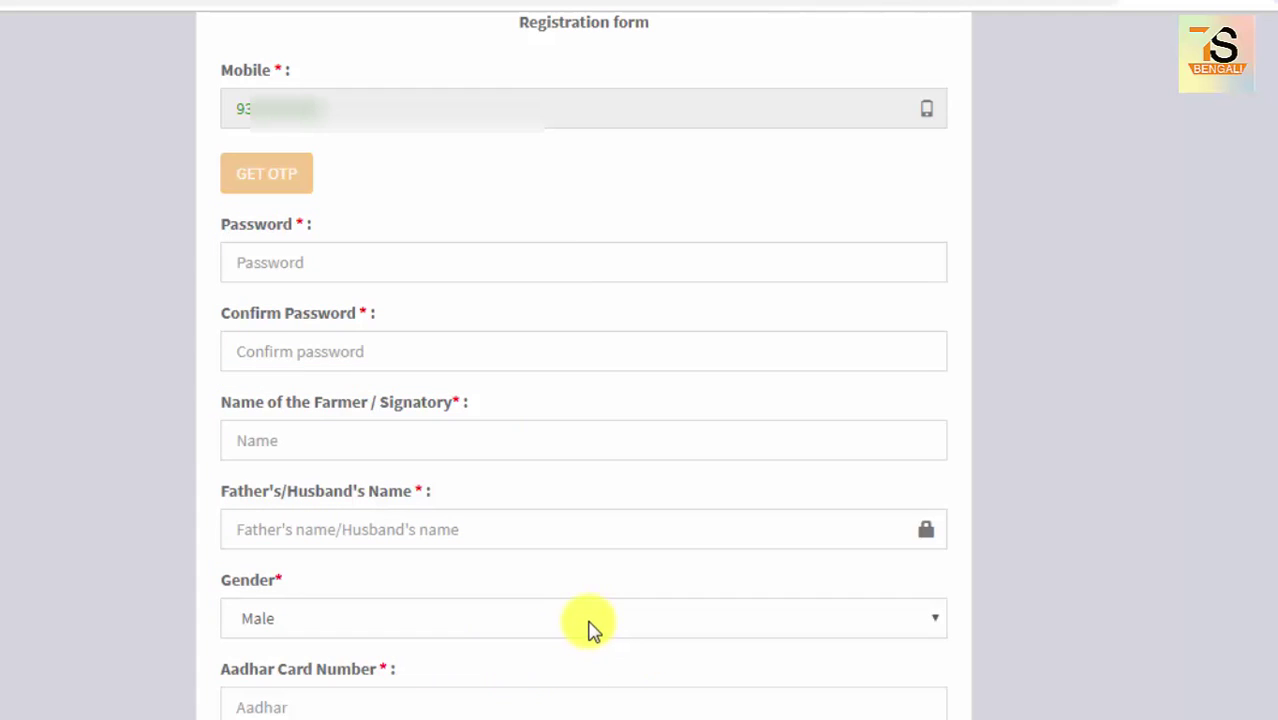
pyautogui.scroll(-2, 314, 471)
pyautogui.click(315, 470)
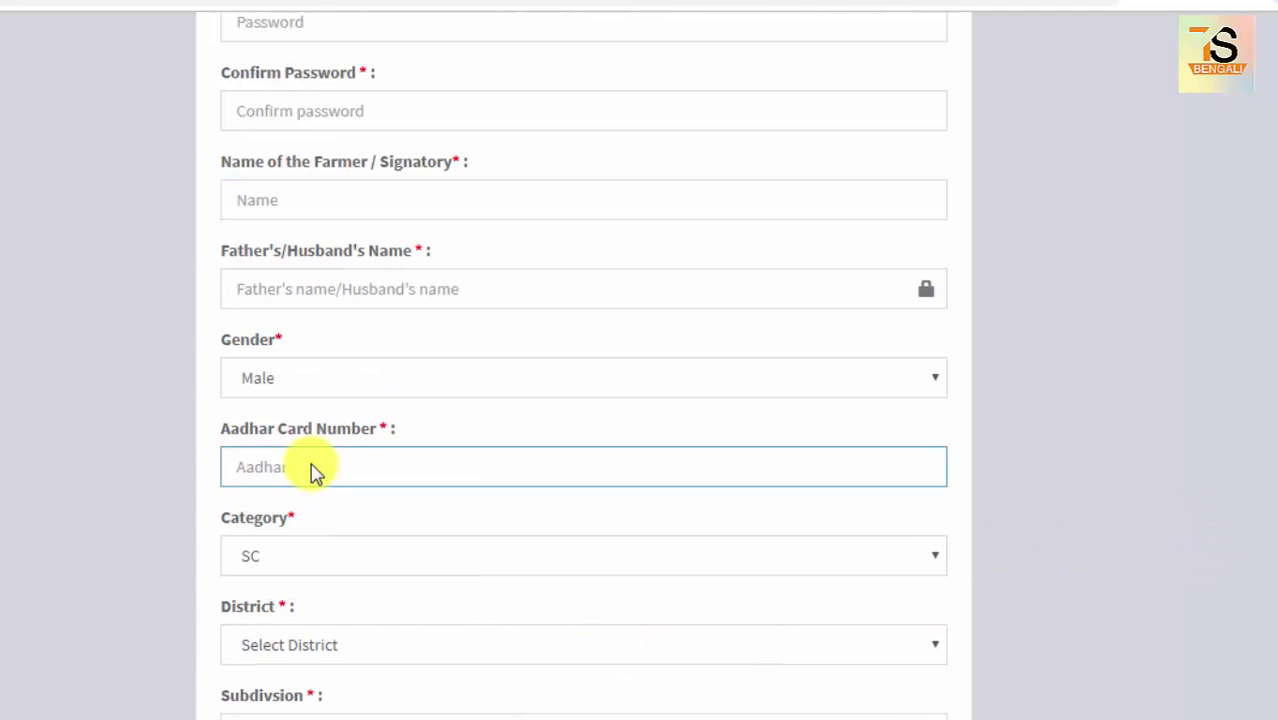
pyautogui.moveTo(202, 410); pyautogui.dragTo(498, 474)
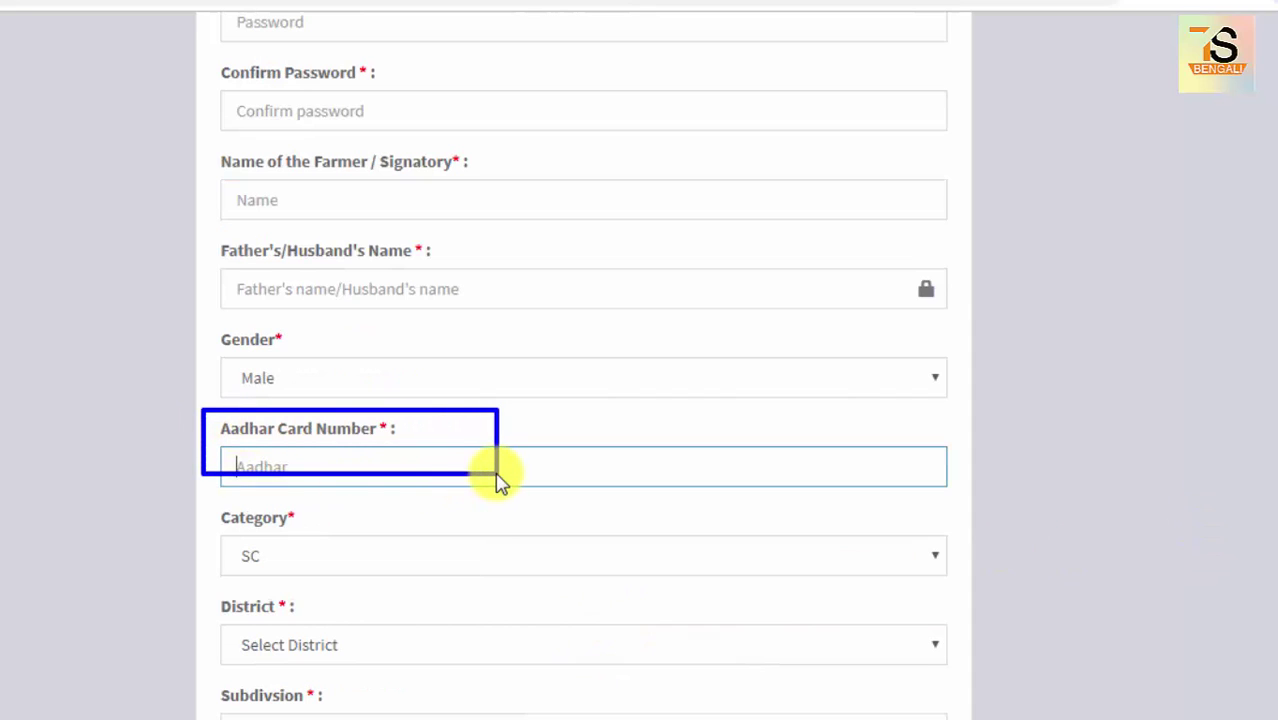
pyautogui.moveTo(209, 503)
pyautogui.mouseDown()
pyautogui.moveTo(274, 562)
pyautogui.moveTo(621, 580)
pyautogui.mouseUp()
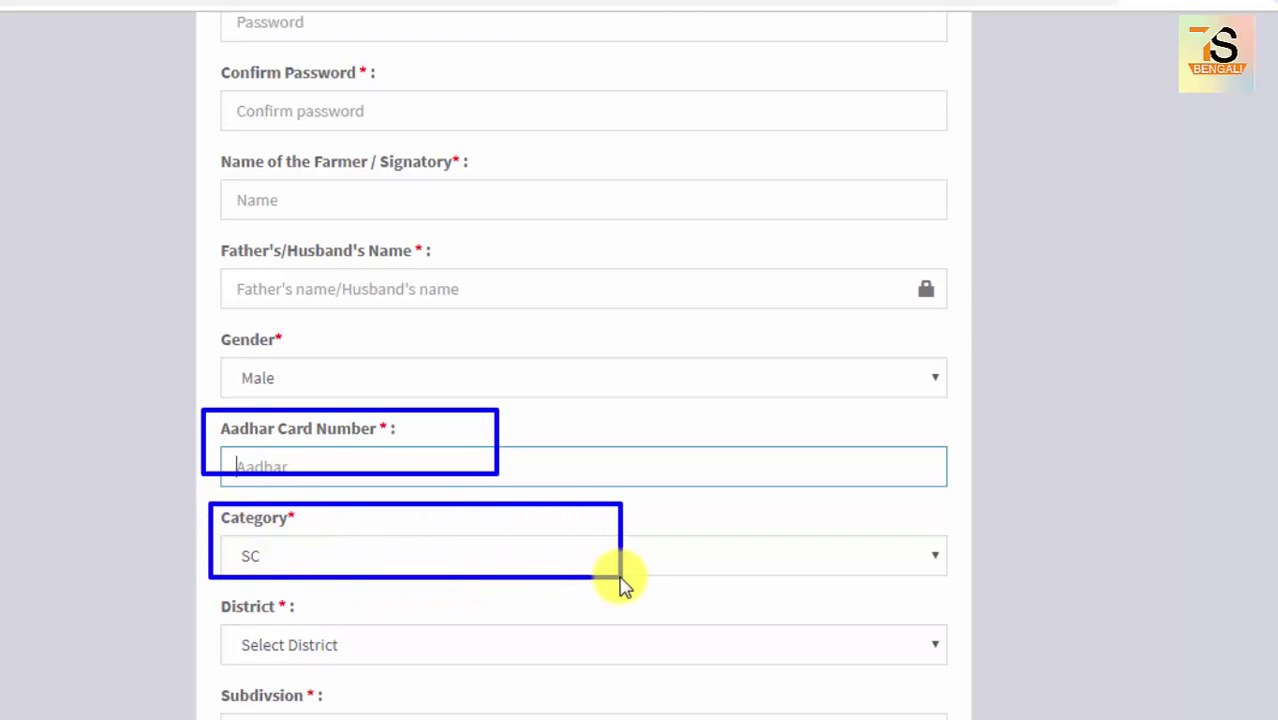
pyautogui.press('Escape')
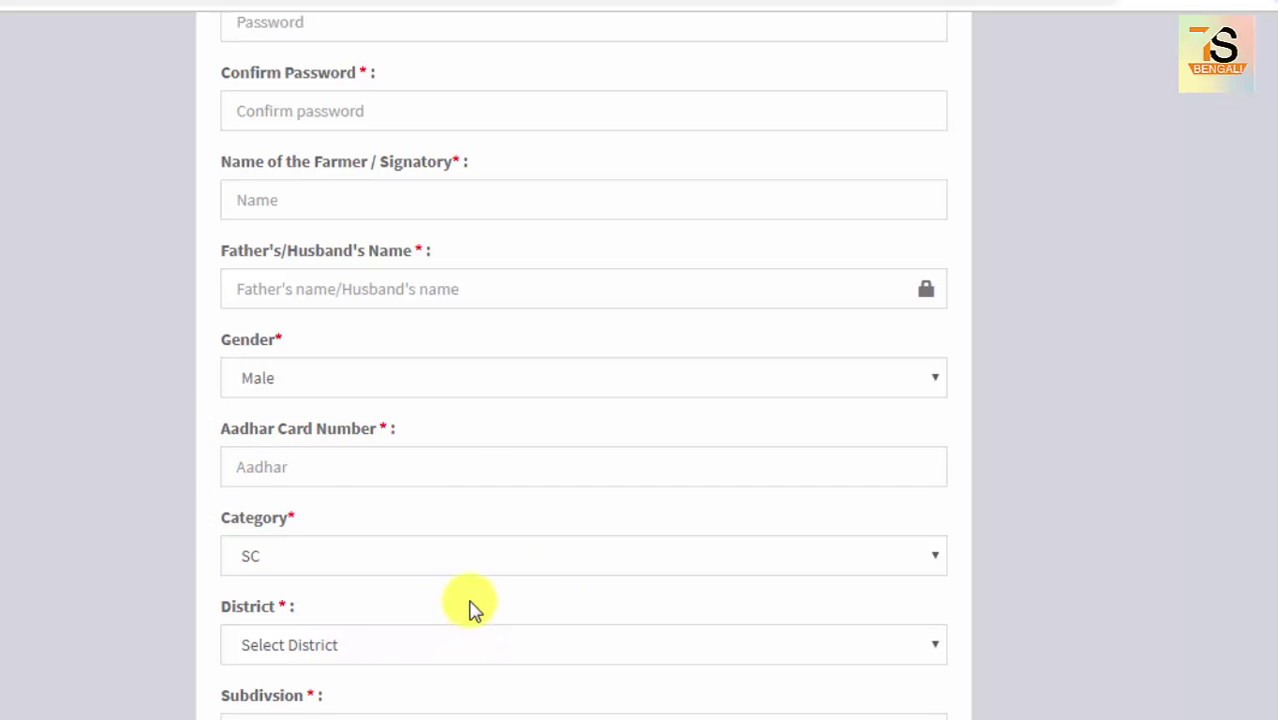
# Examine the subdivision, block, gram panchayat, village and post office fields through to the end of the registration form.
pyautogui.scroll(-3, 472, 606)
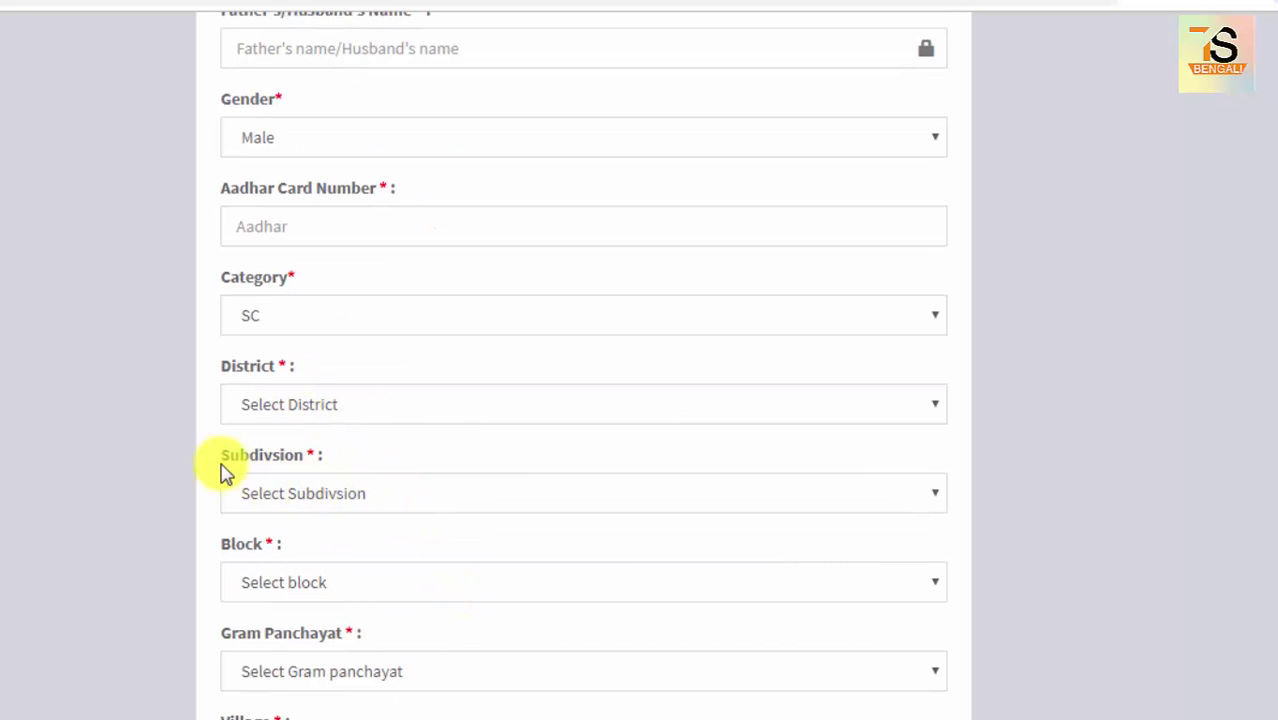
pyautogui.moveTo(222, 568); pyautogui.dragTo(583, 610)
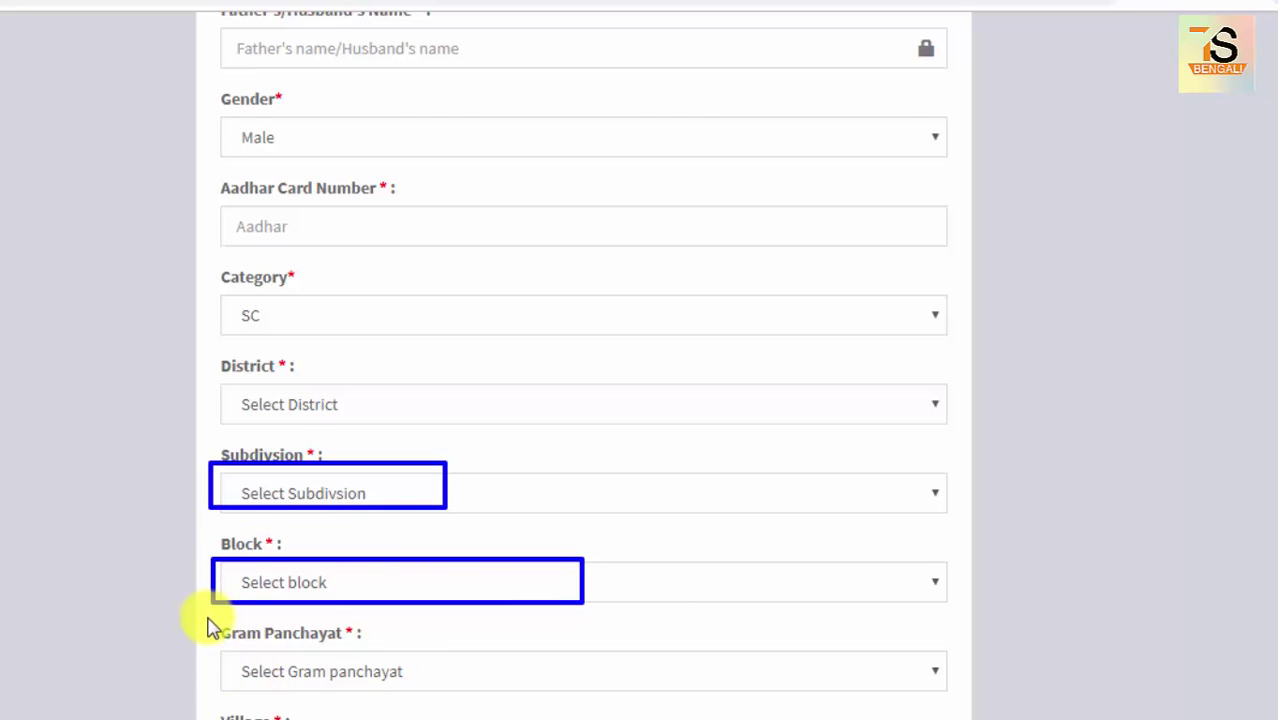
pyautogui.moveTo(208, 625)
pyautogui.mouseDown()
pyautogui.moveTo(419, 684)
pyautogui.moveTo(545, 702)
pyautogui.mouseUp()
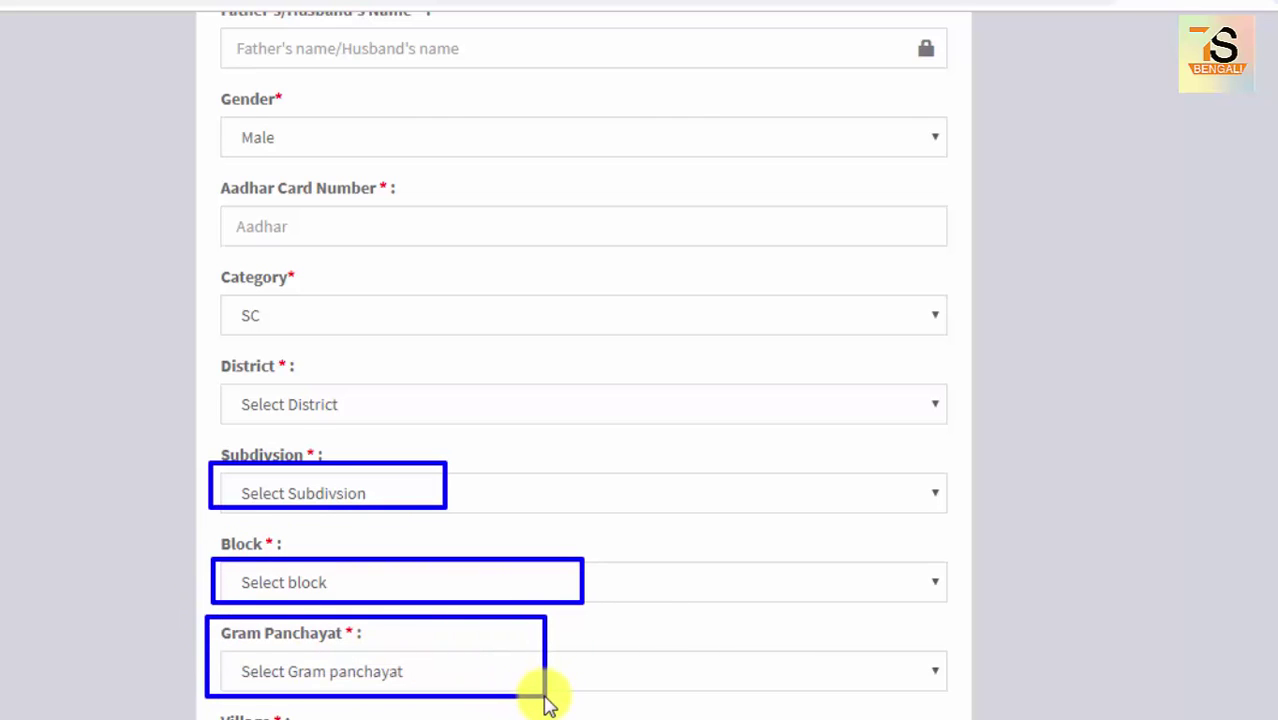
pyautogui.scroll(-3, 542, 676)
pyautogui.moveTo(207, 558)
pyautogui.mouseDown()
pyautogui.moveTo(285, 608)
pyautogui.moveTo(534, 642)
pyautogui.mouseUp()
pyautogui.moveTo(208, 652)
pyautogui.mouseDown()
pyautogui.moveTo(395, 712)
pyautogui.moveTo(508, 706)
pyautogui.moveTo(507, 719)
pyautogui.mouseUp()
pyautogui.moveTo(733, 719)
pyautogui.mouseDown()
pyautogui.moveTo(948, 719)
pyautogui.moveTo(945, 705)
pyautogui.mouseUp()
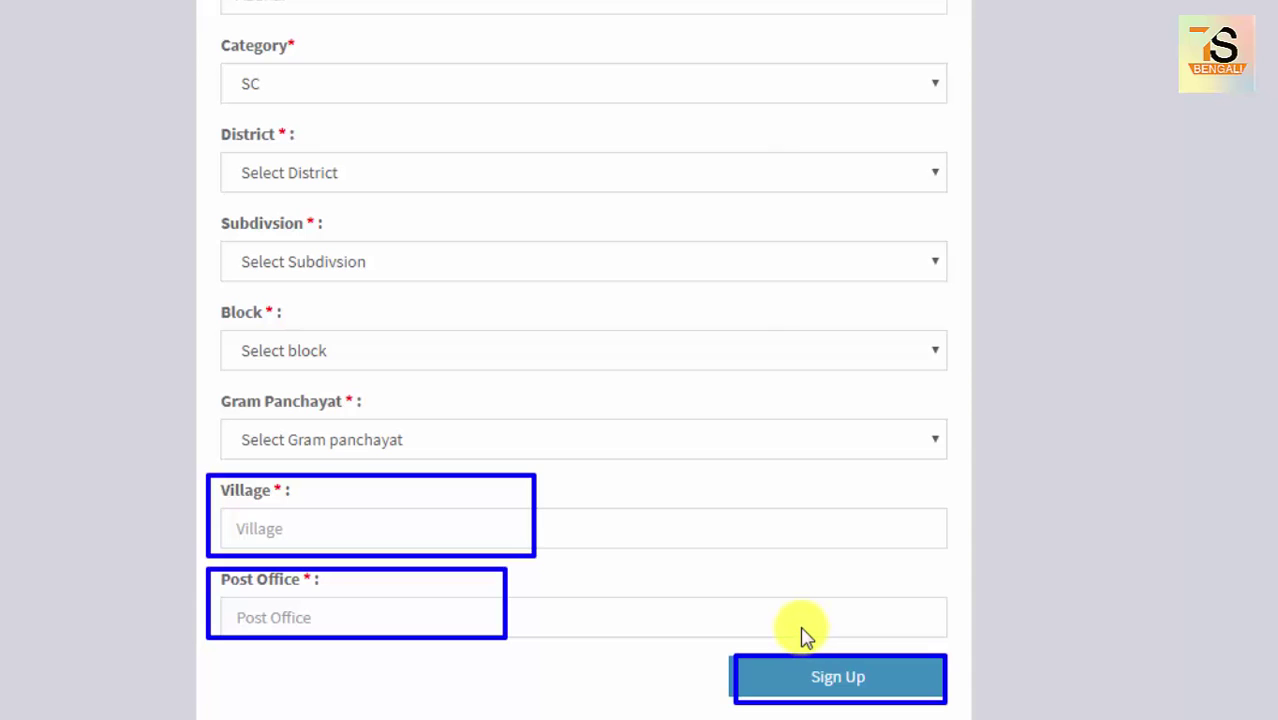
pyautogui.press('Escape')
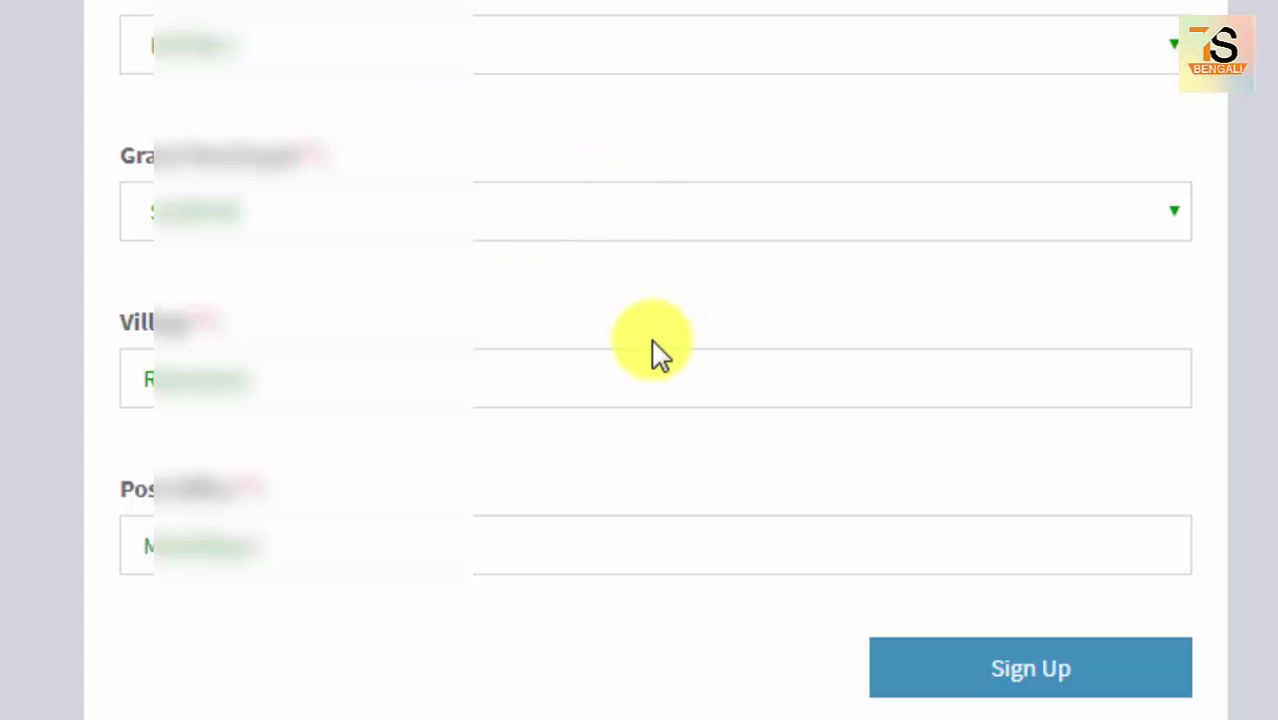
# Complete the registration form with the account password, personal details and address details, and submit it.
pyautogui.click(1030, 688)
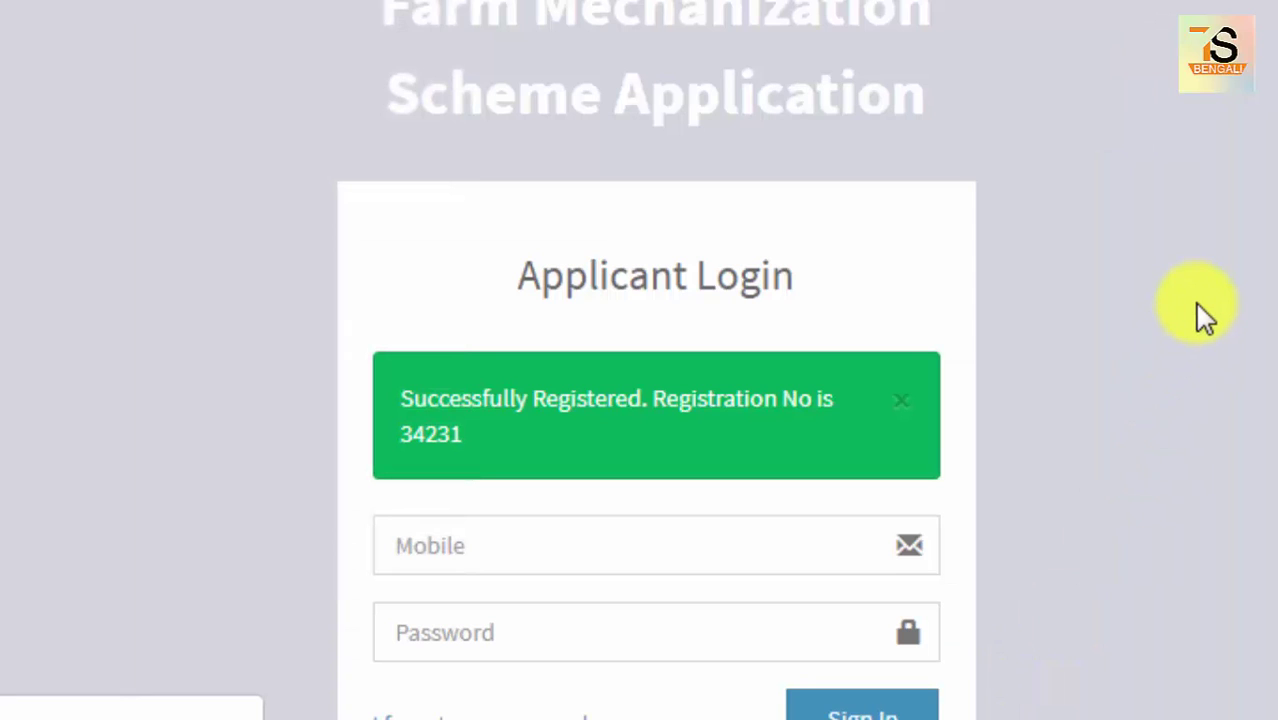
pyautogui.scroll(-2, 1205, 315)
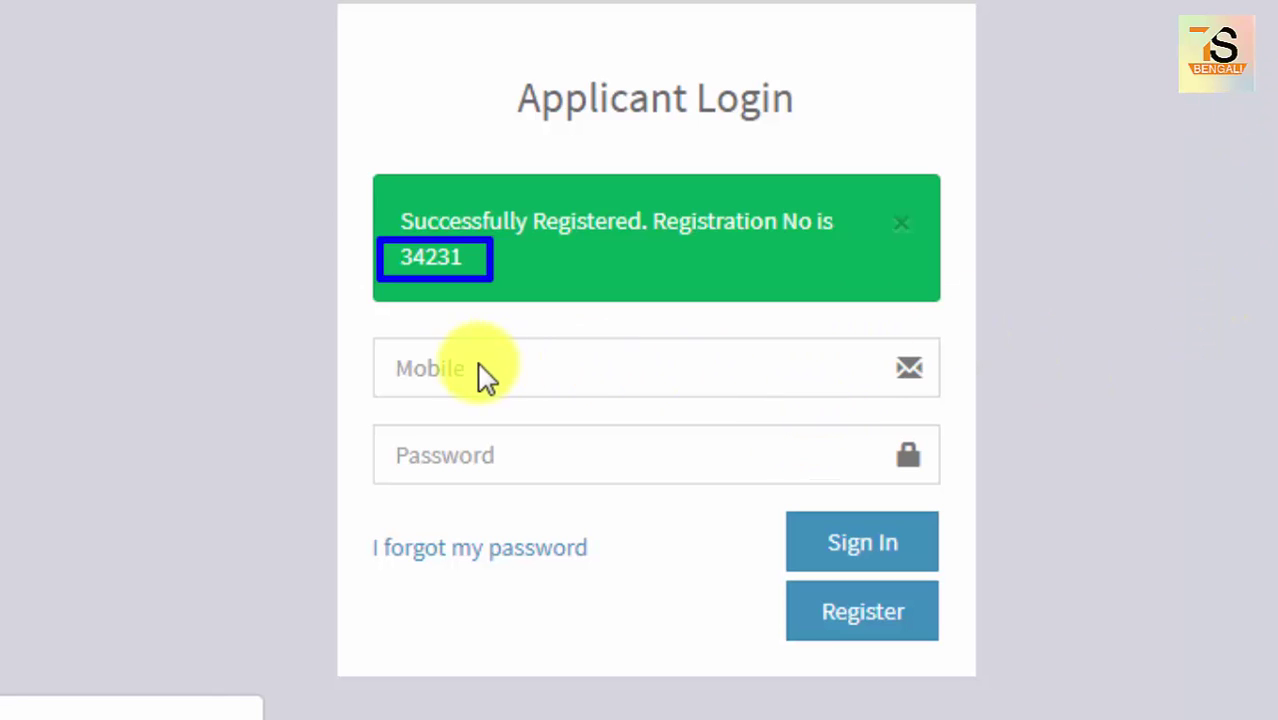
# Sign in with the registered mobile number and account password, and decline saving the password in the browser.
pyautogui.moveTo(378, 345)
pyautogui.mouseDown()
pyautogui.moveTo(468, 379)
pyautogui.moveTo(731, 395)
pyautogui.mouseUp()
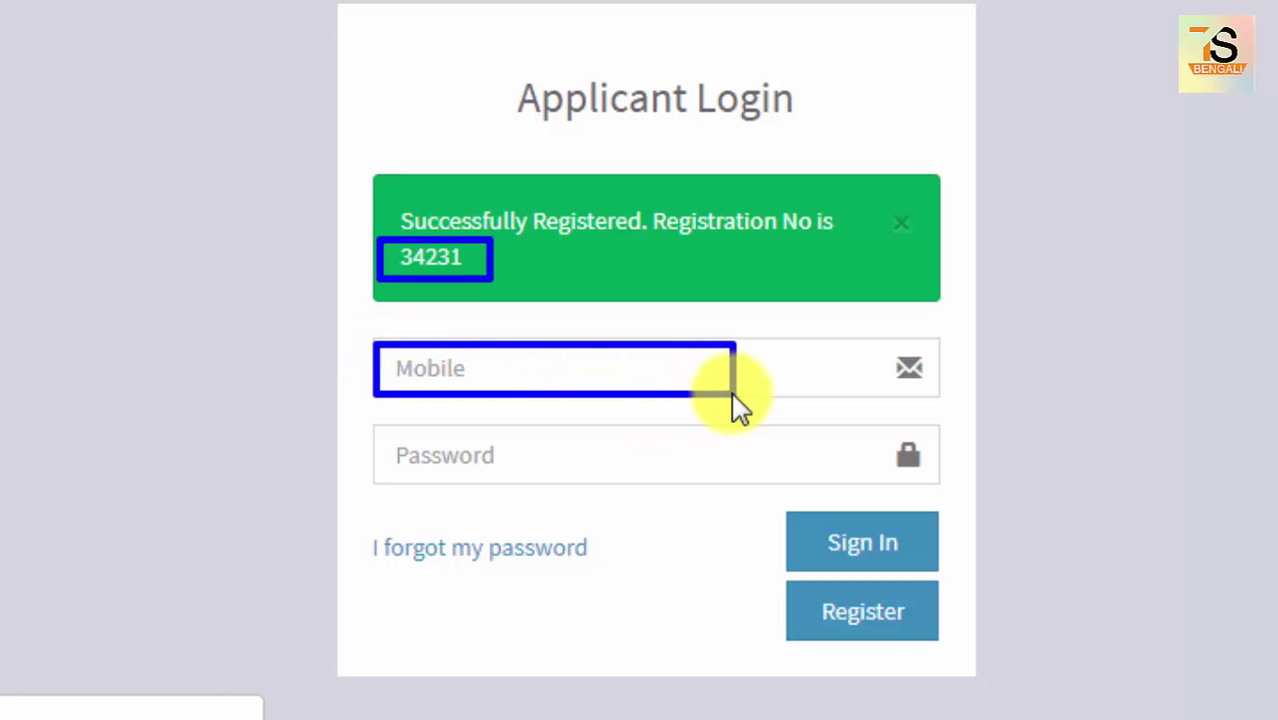
pyautogui.moveTo(373, 424)
pyautogui.mouseDown()
pyautogui.moveTo(437, 471)
pyautogui.moveTo(707, 490)
pyautogui.mouseUp()
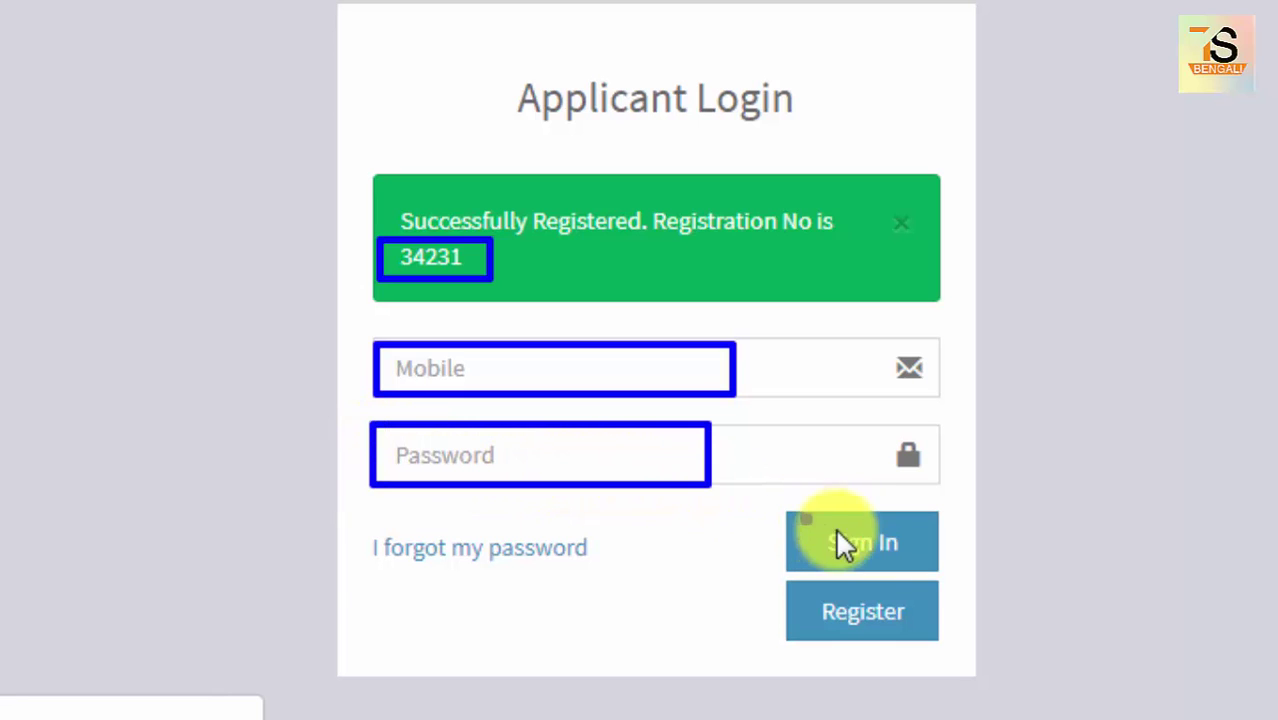
pyautogui.moveTo(786, 513); pyautogui.dragTo(936, 567)
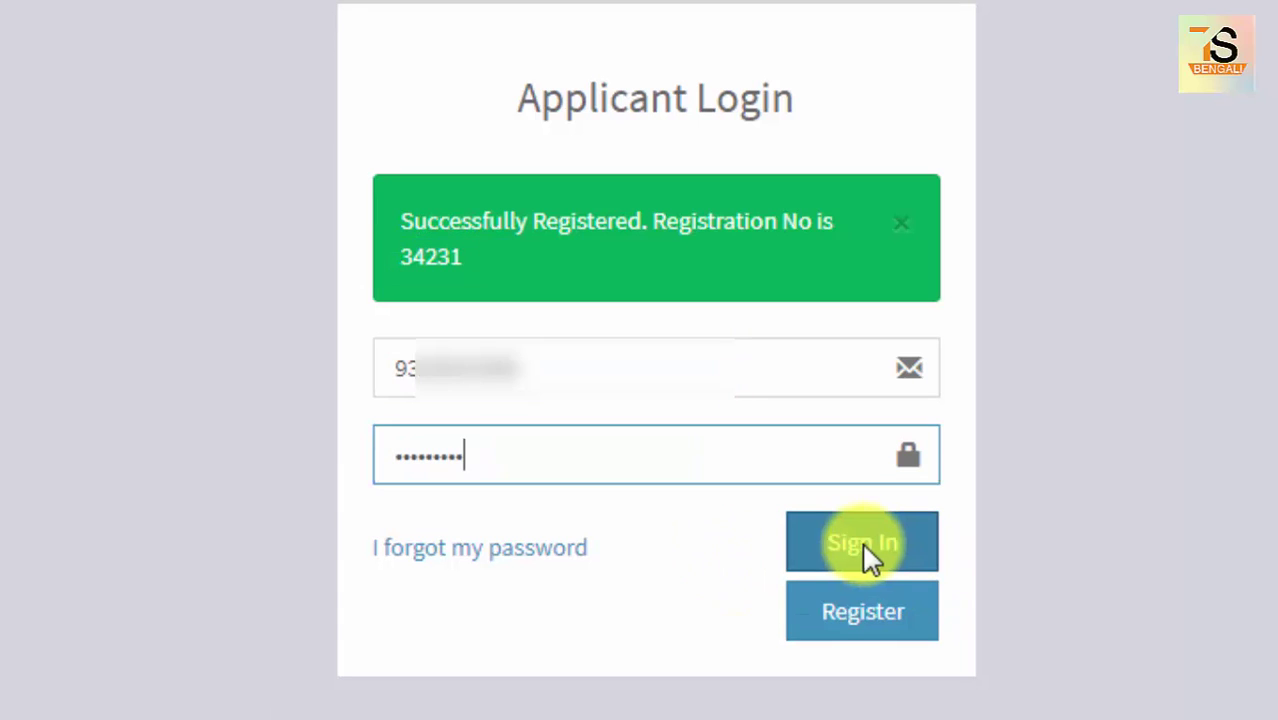
pyautogui.click(879, 539)
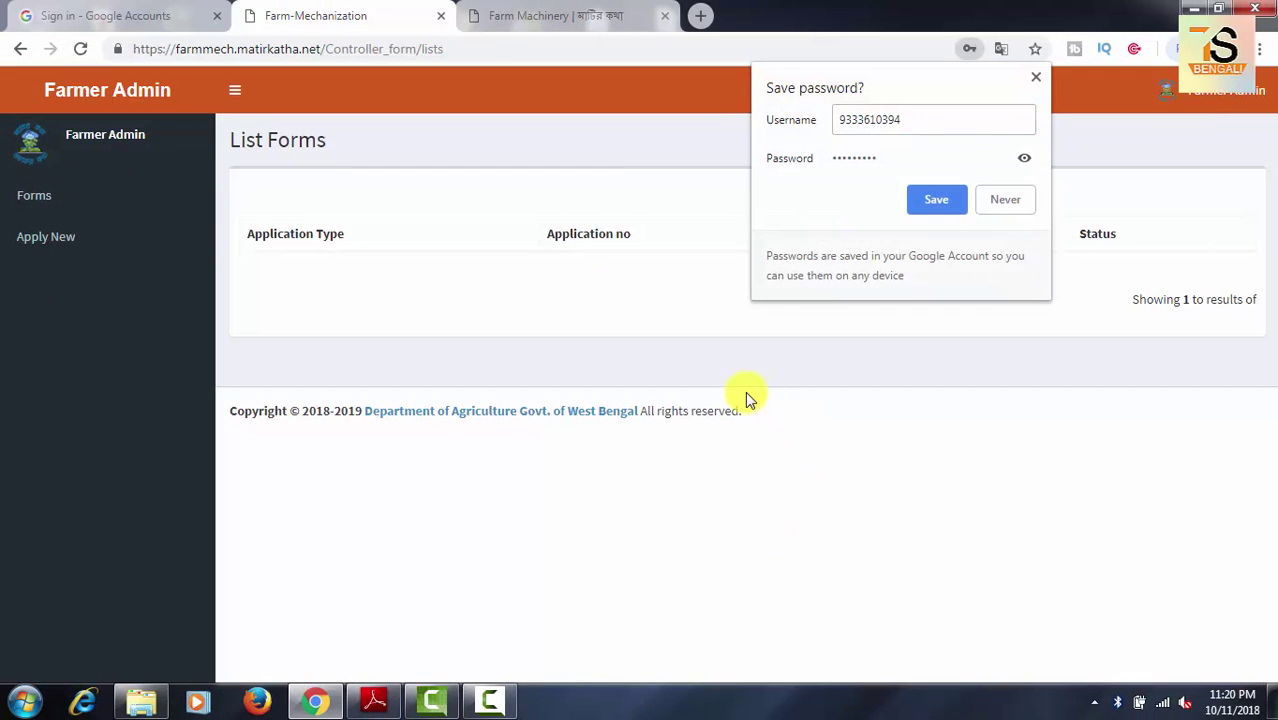
pyautogui.click(1005, 201)
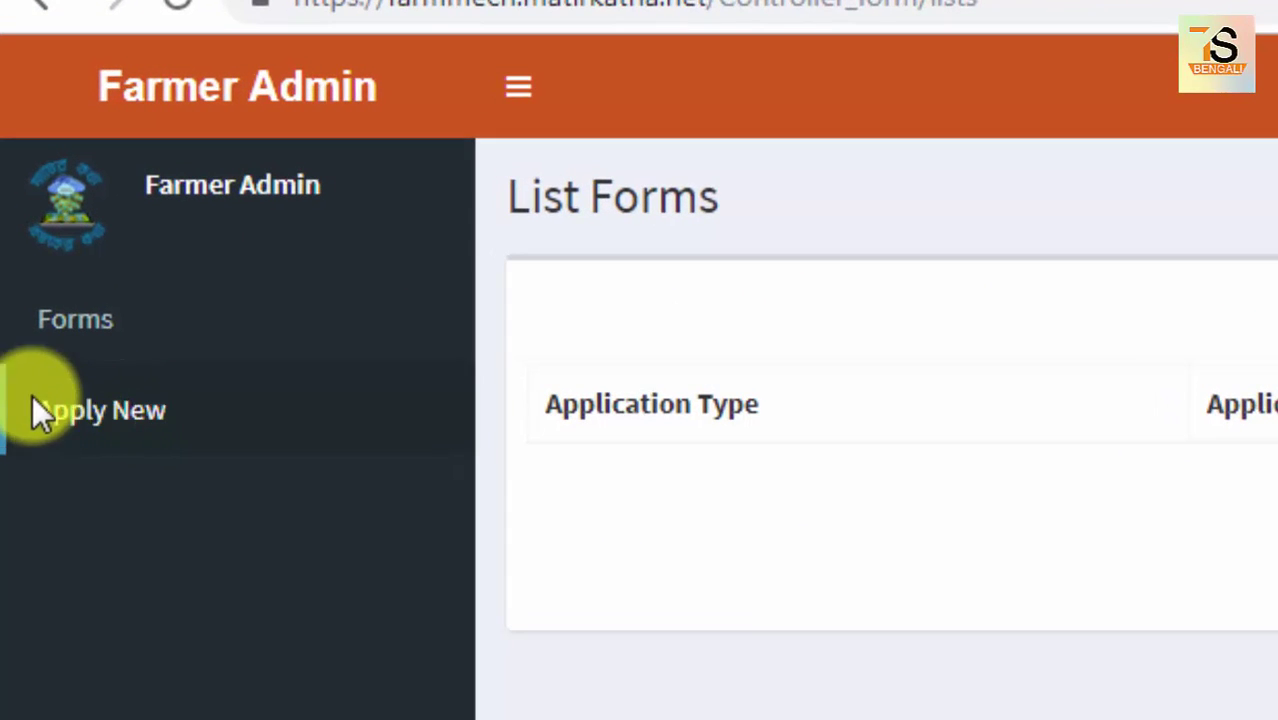
# Start a new scheme application and compare the FSSM, OTA SFI and CHC scheme descriptions.
pyautogui.click(141, 423)
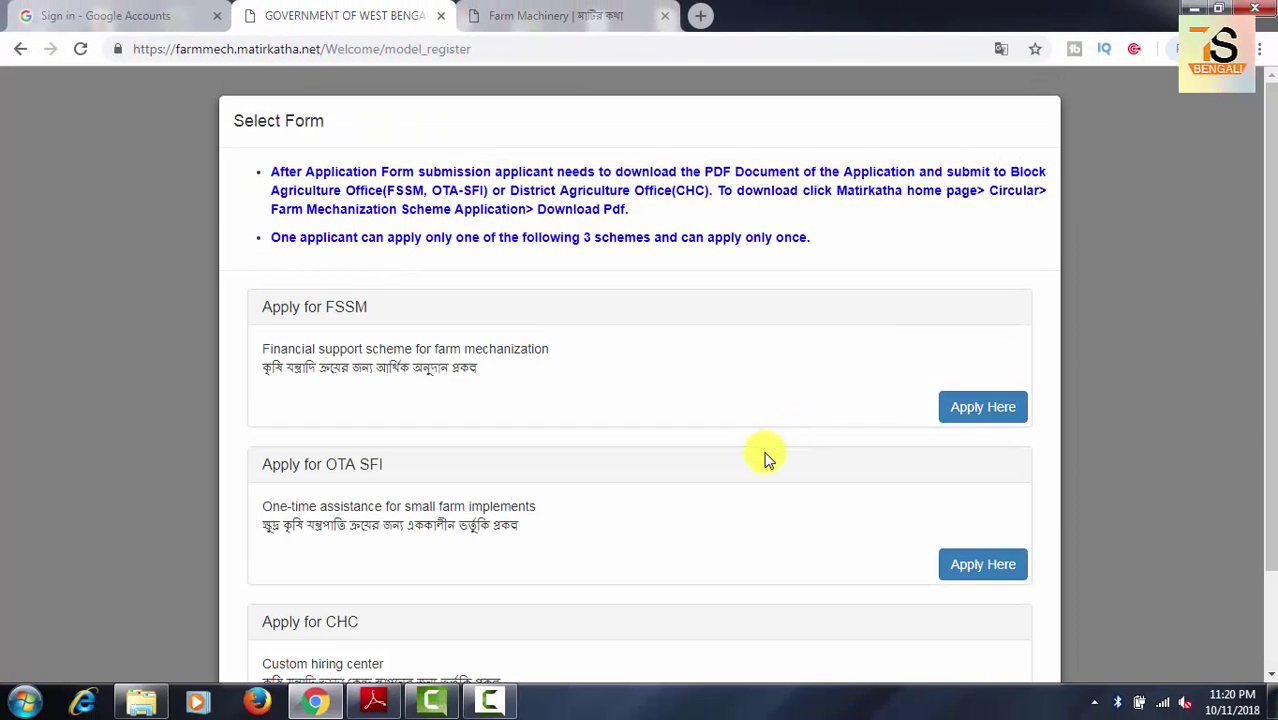
pyautogui.scroll(-1, 766, 457)
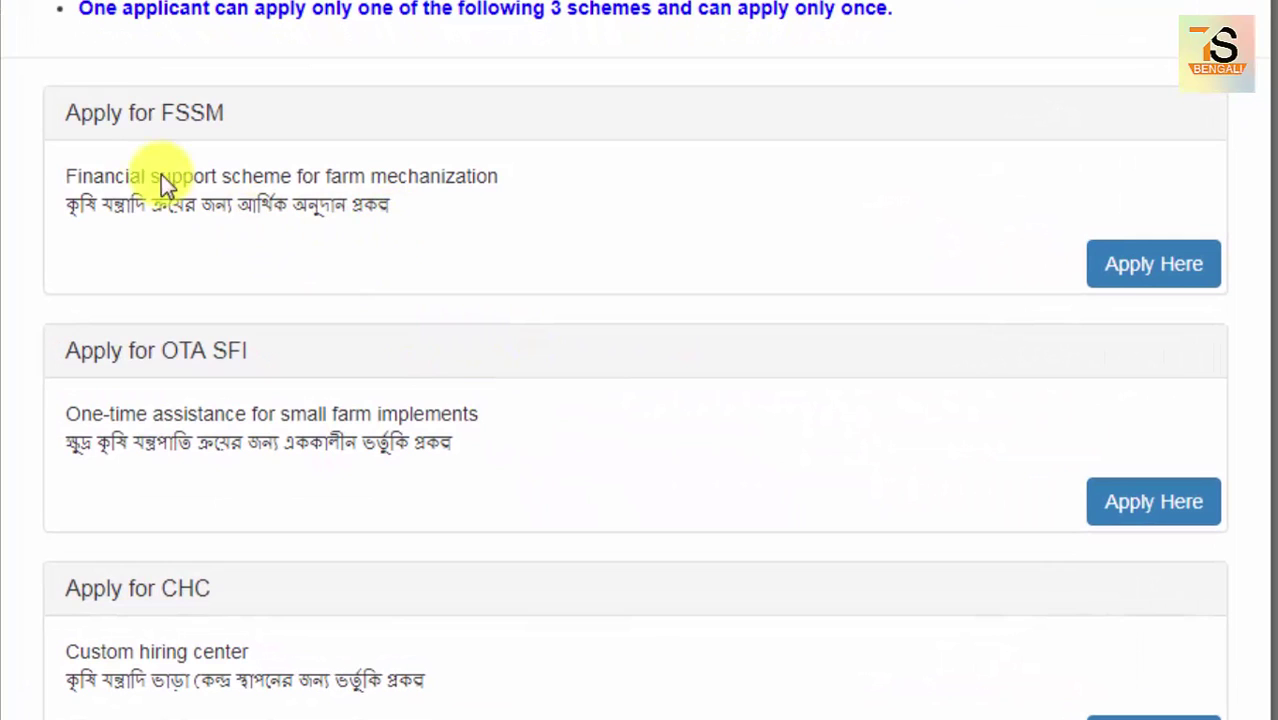
pyautogui.moveTo(39, 146); pyautogui.dragTo(561, 253)
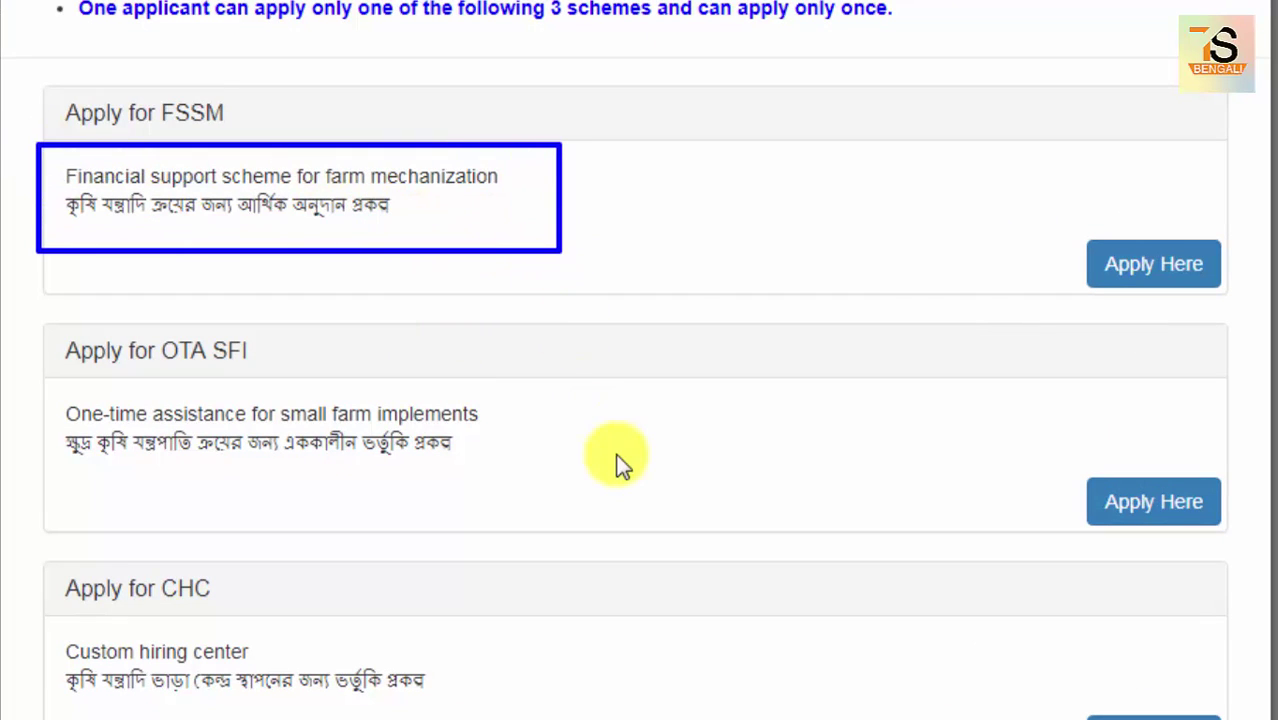
pyautogui.moveTo(80, 409); pyautogui.dragTo(529, 480)
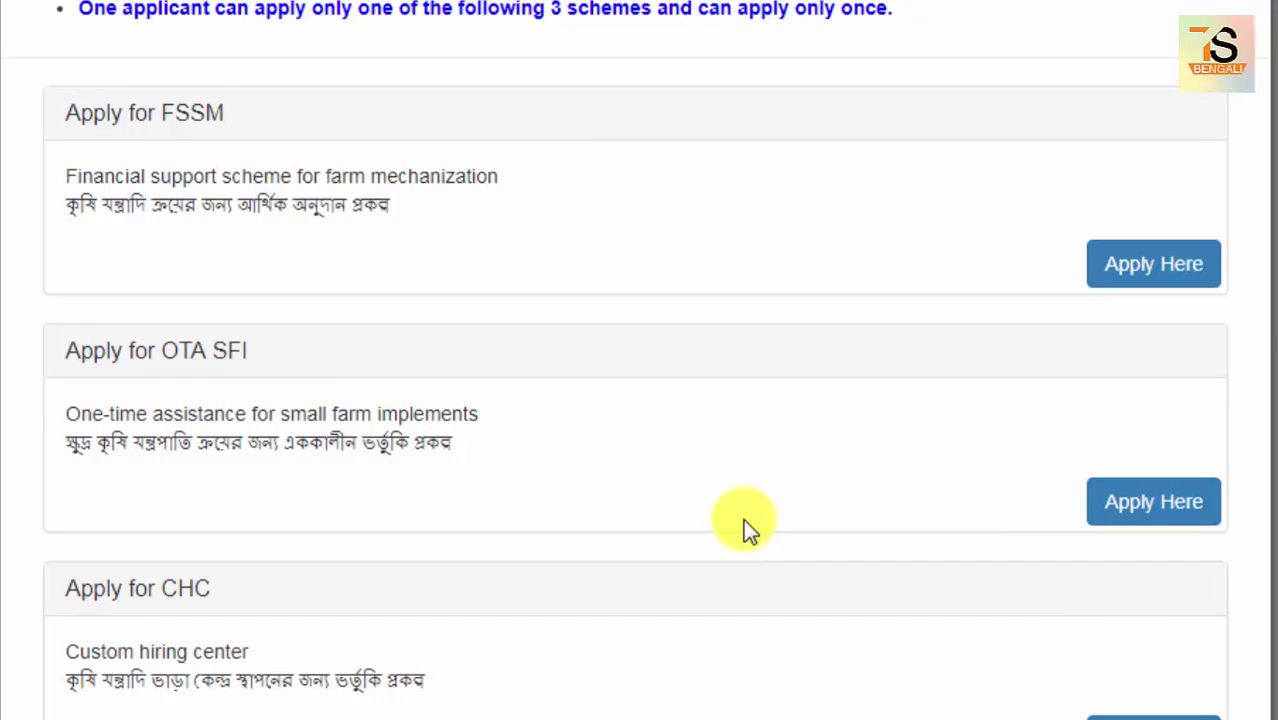
pyautogui.scroll(-2, 743, 519)
pyautogui.moveTo(126, 528); pyautogui.dragTo(470, 577)
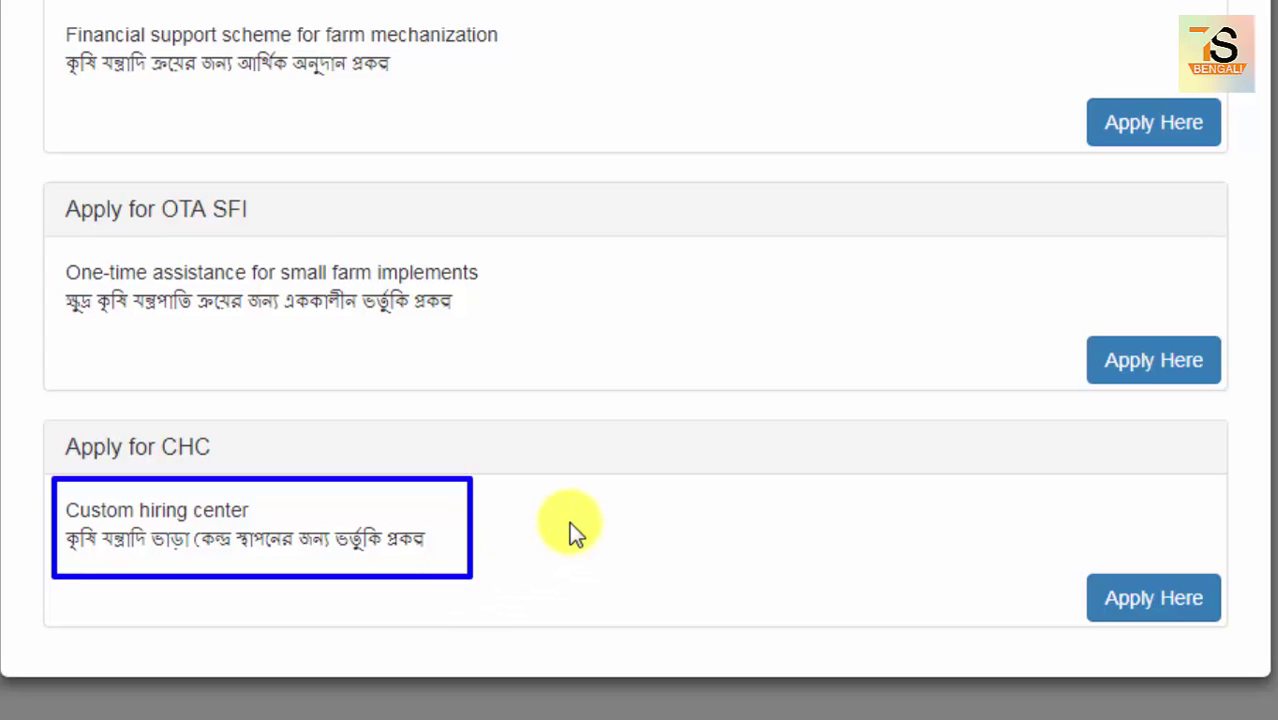
pyautogui.moveTo(36, 14)
pyautogui.mouseDown()
pyautogui.moveTo(369, 95)
pyautogui.moveTo(590, 400)
pyautogui.mouseUp()
pyautogui.moveTo(596, 444); pyautogui.dragTo(598, 627)
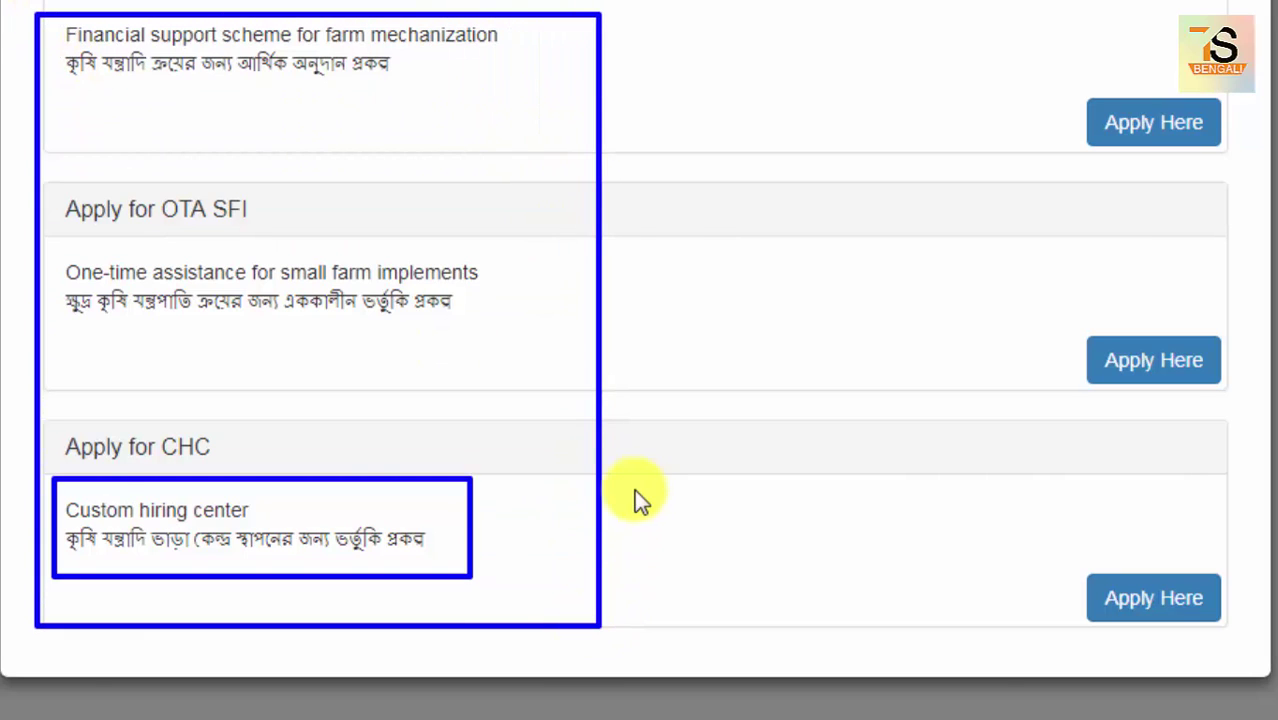
pyautogui.moveTo(1073, 95)
pyautogui.mouseDown()
pyautogui.moveTo(1094, 117)
pyautogui.moveTo(1231, 158)
pyautogui.mouseUp()
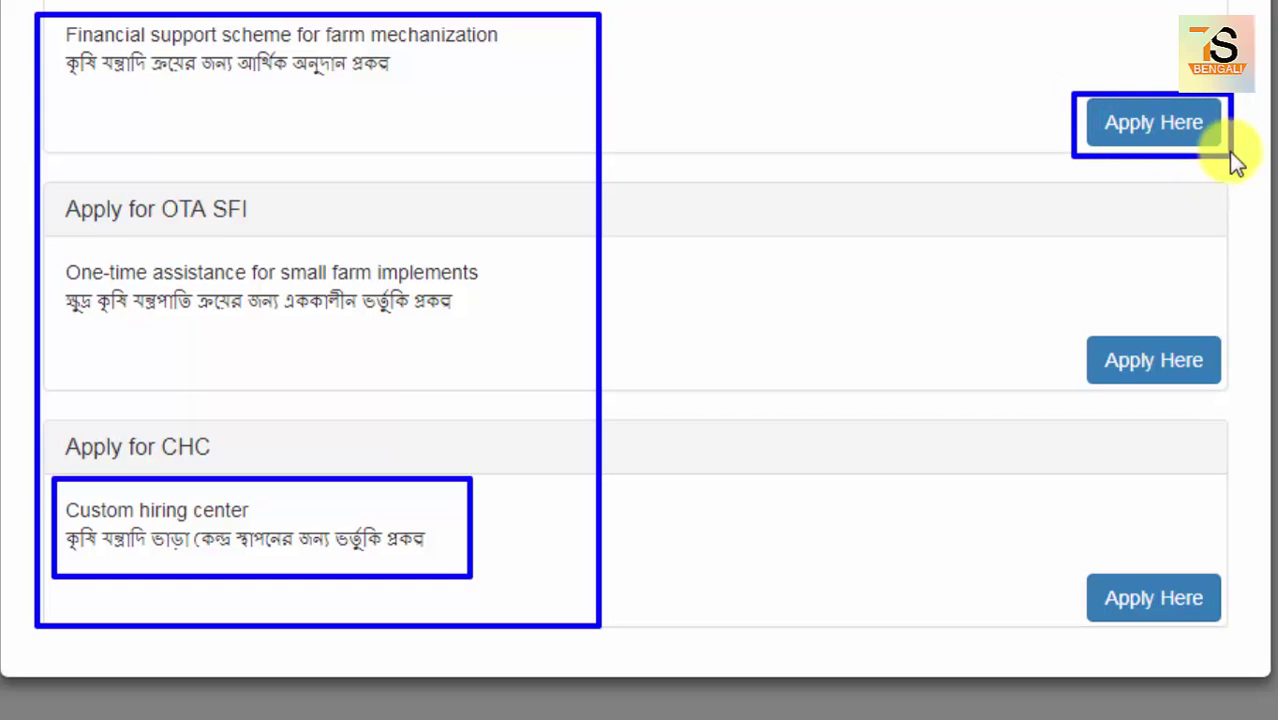
pyautogui.press('Escape')
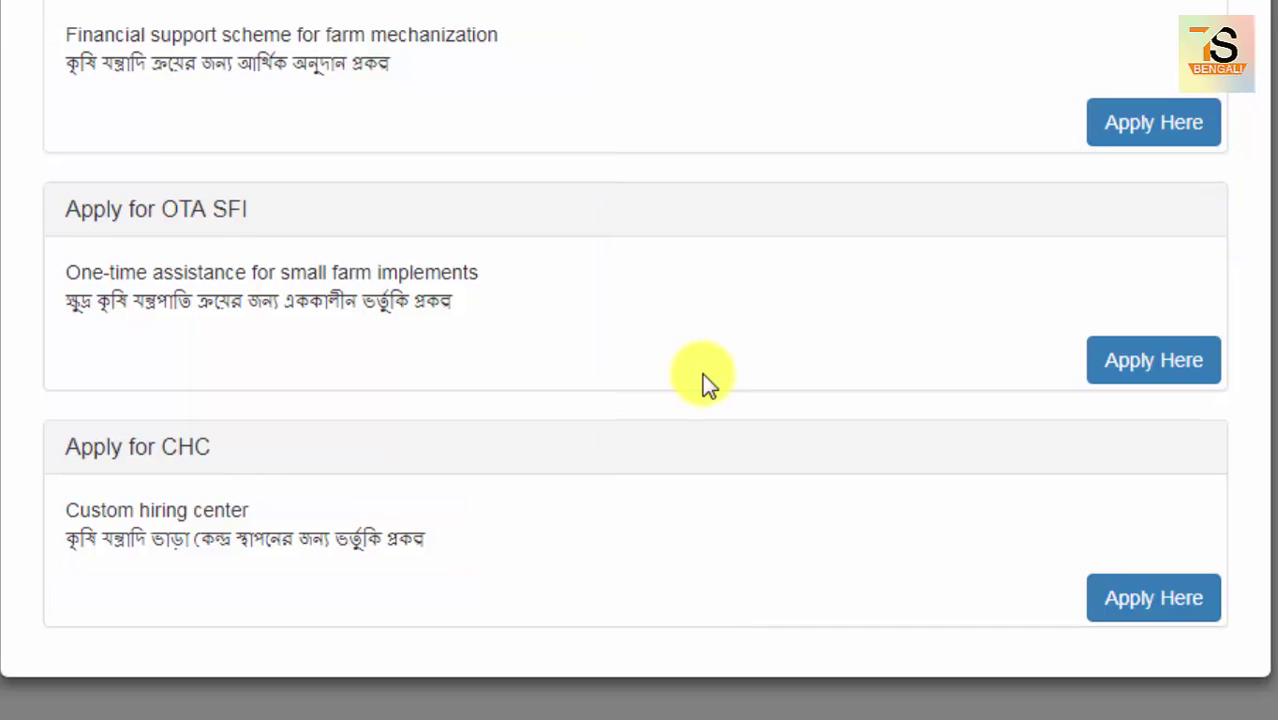
# Choose the OTA SFI one-time assistance scheme for small farm implements and open its application form.
pyautogui.moveTo(63, 246)
pyautogui.mouseDown()
pyautogui.moveTo(341, 319)
pyautogui.moveTo(501, 333)
pyautogui.mouseUp()
pyautogui.press('Escape')
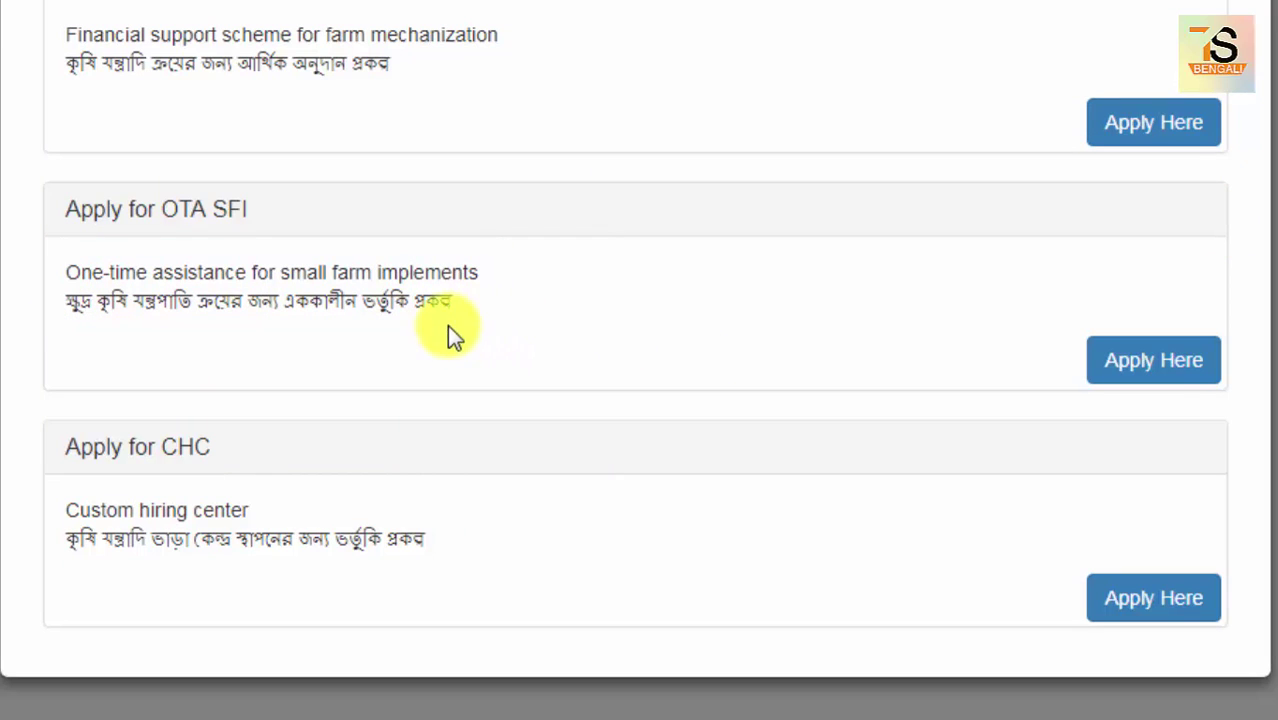
pyautogui.click(1175, 356)
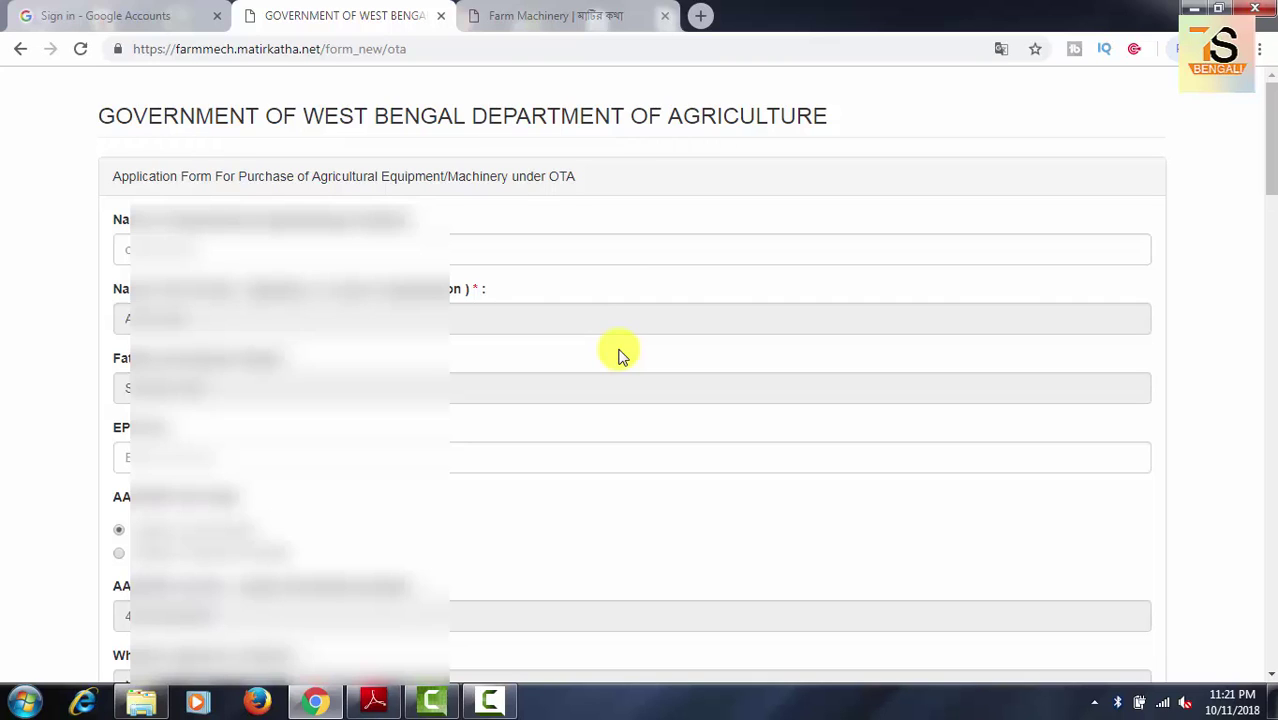
# Examine the applicant section of the OTA form, from the name and father's name fields through to the Aadhaar fields.
pyautogui.moveTo(110, 214); pyautogui.dragTo(316, 226)
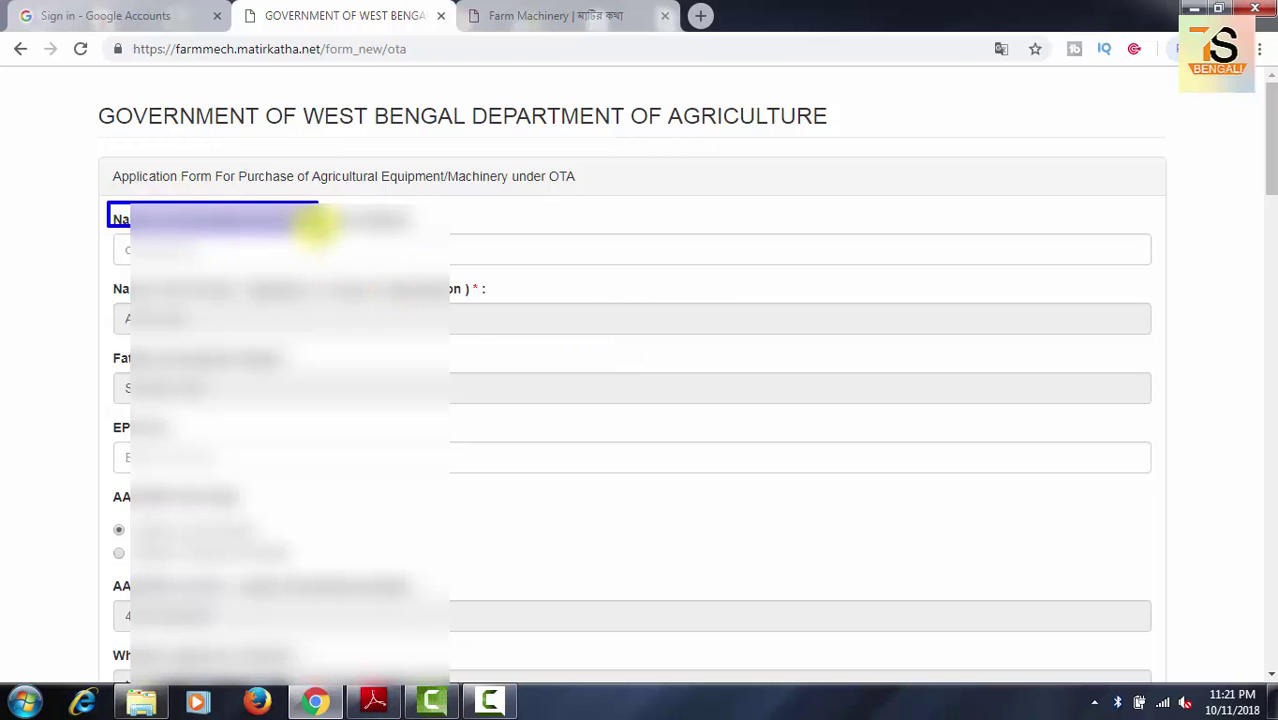
pyautogui.moveTo(110, 428); pyautogui.dragTo(280, 472)
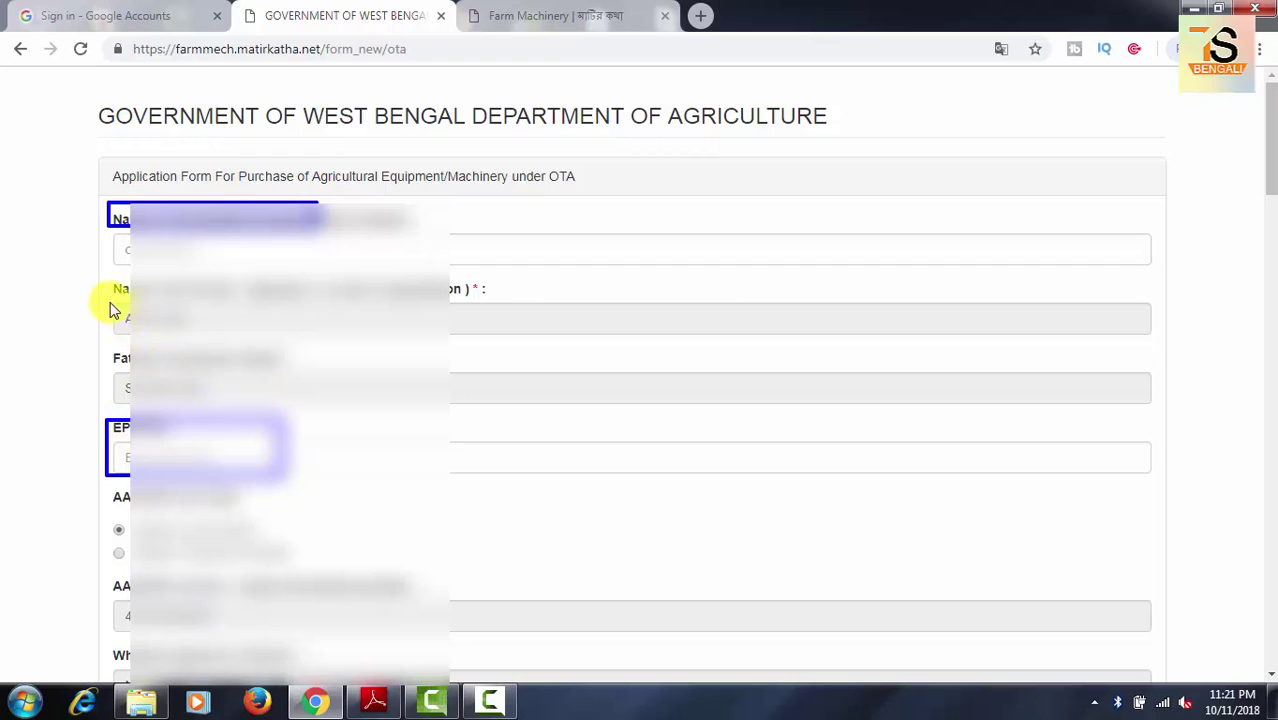
pyautogui.moveTo(112, 306); pyautogui.dragTo(225, 322)
pyautogui.moveTo(120, 388); pyautogui.dragTo(228, 400)
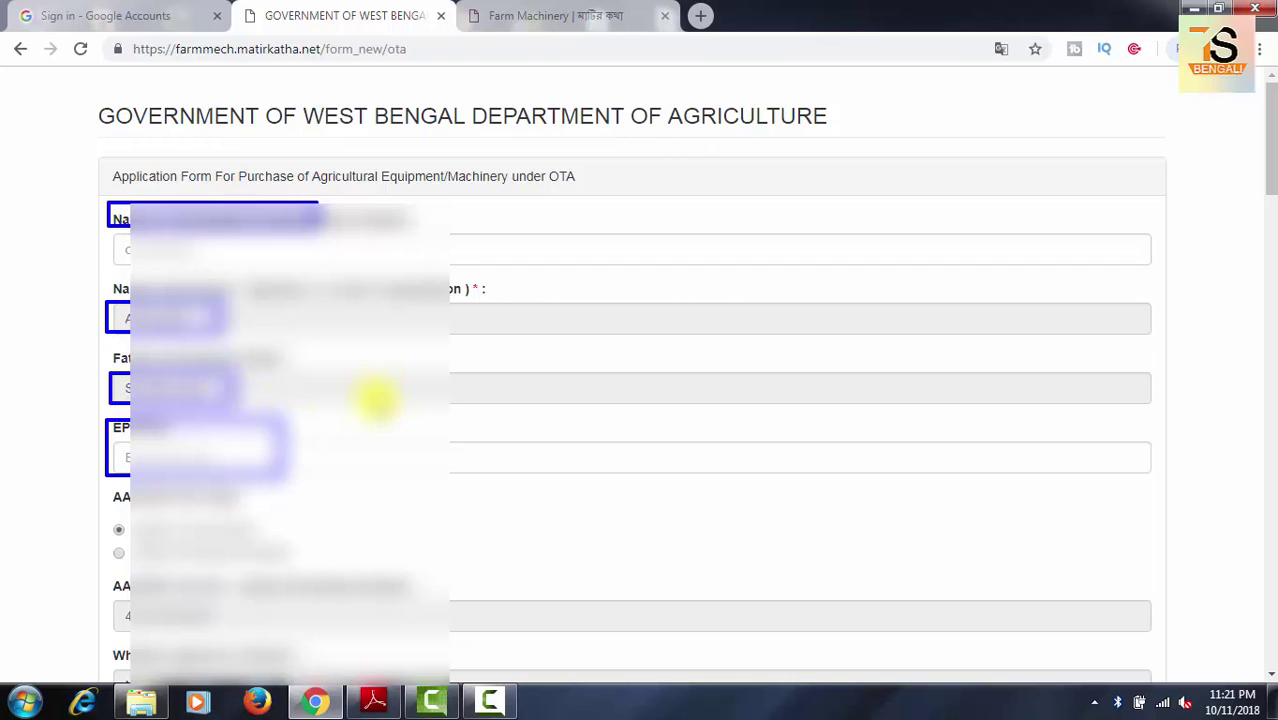
pyautogui.moveTo(113, 517)
pyautogui.mouseDown()
pyautogui.moveTo(222, 556)
pyautogui.moveTo(316, 568)
pyautogui.mouseUp()
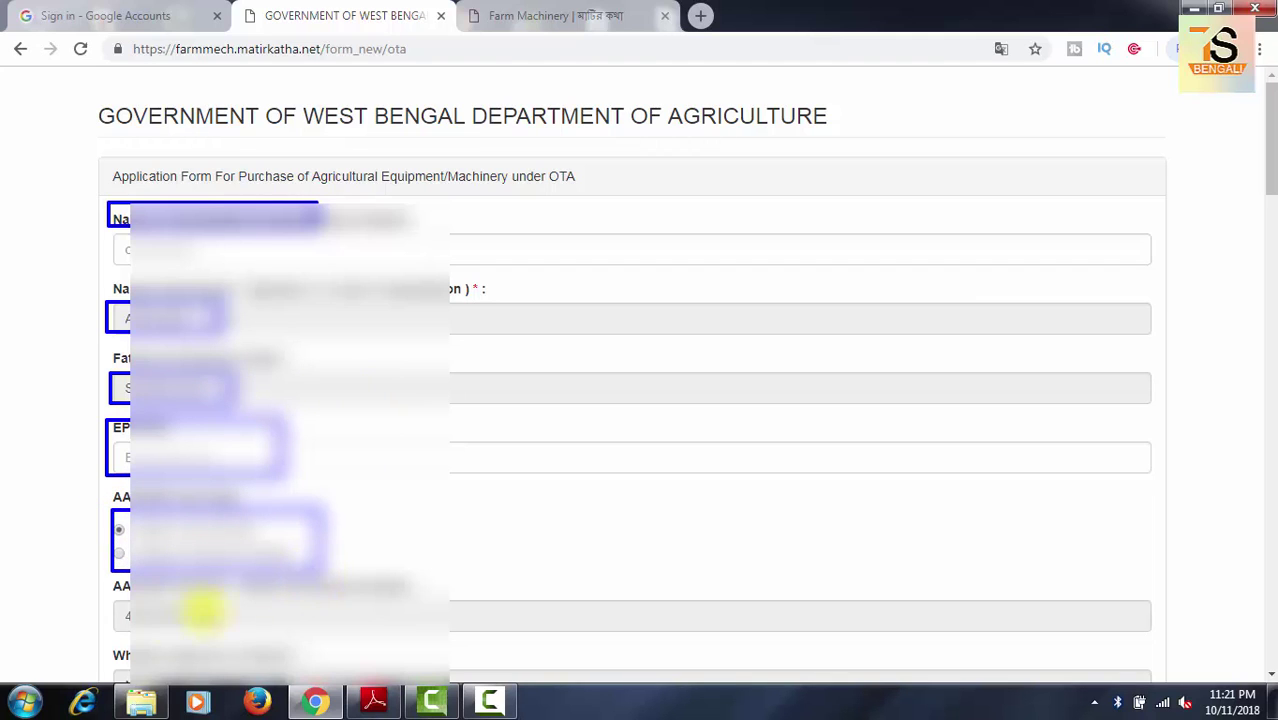
pyautogui.moveTo(114, 605)
pyautogui.mouseDown()
pyautogui.moveTo(208, 608)
pyautogui.moveTo(253, 630)
pyautogui.mouseUp()
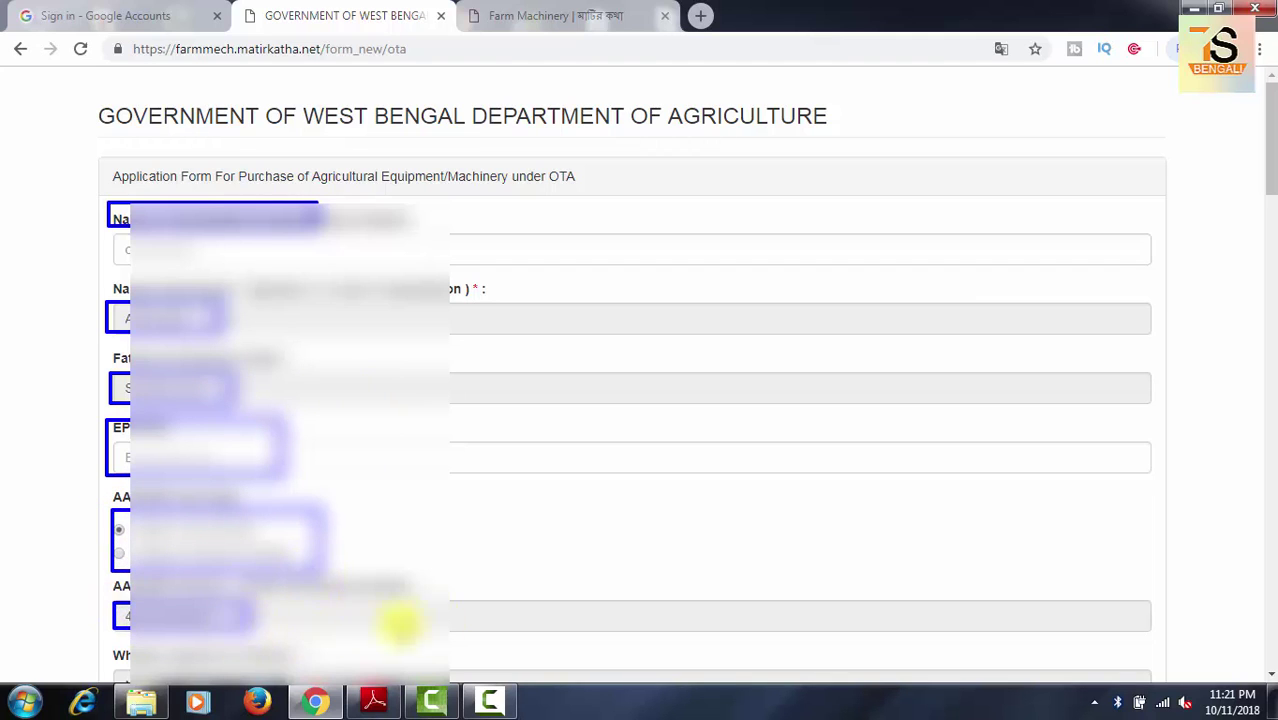
# Examine the bank details fields: bank type, KCC number, bank name, branch, account number, type of account and IFSC code.
pyautogui.scroll(-5, 485, 531)
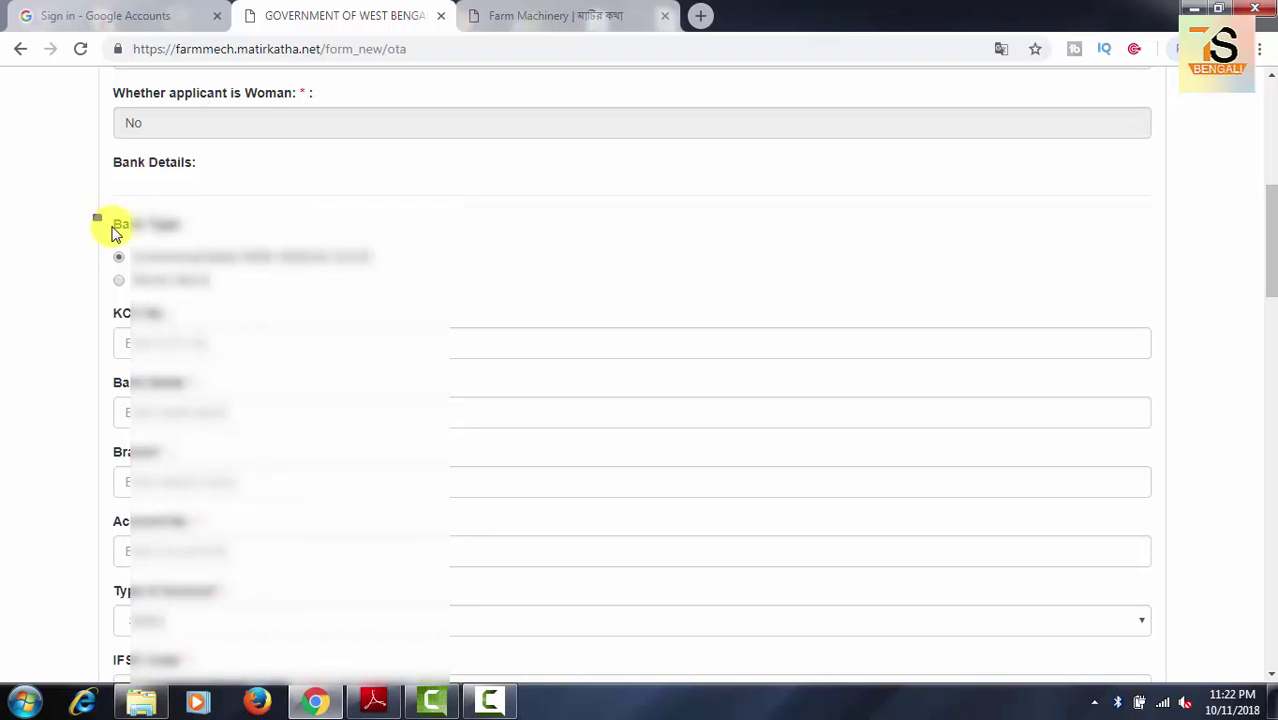
pyautogui.moveTo(113, 230); pyautogui.dragTo(206, 236)
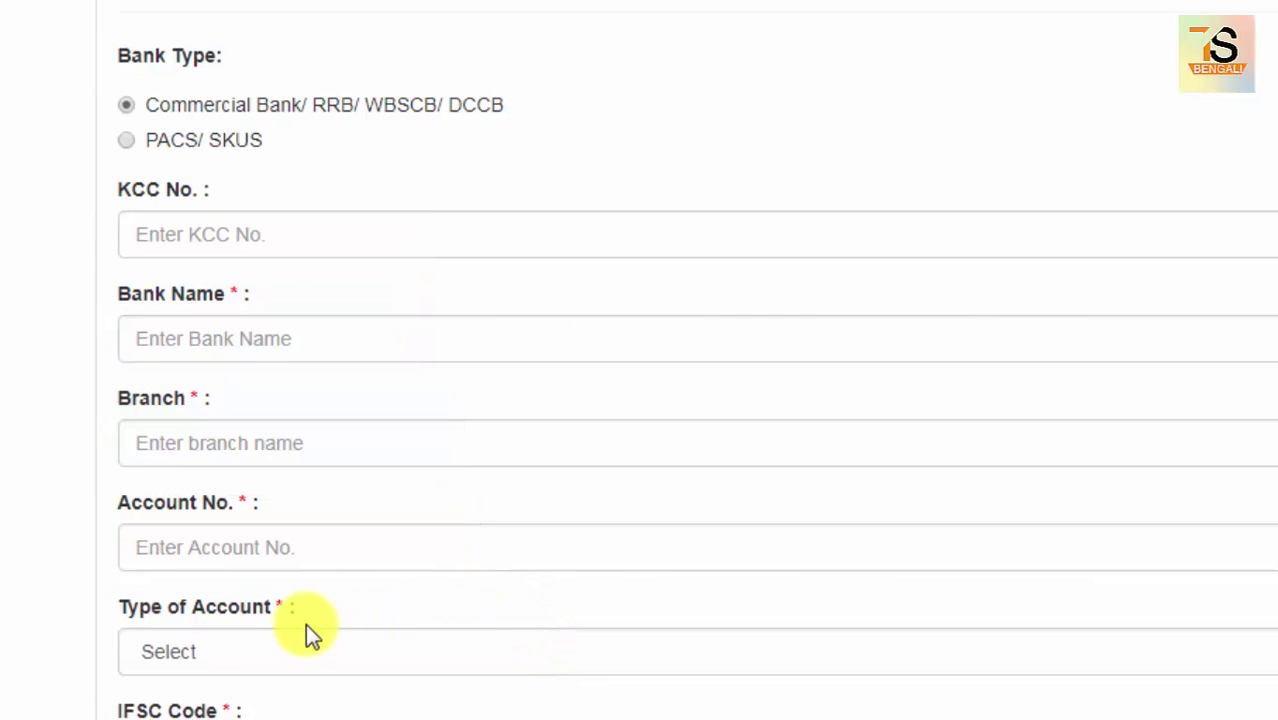
pyautogui.scroll(-5, 553, 594)
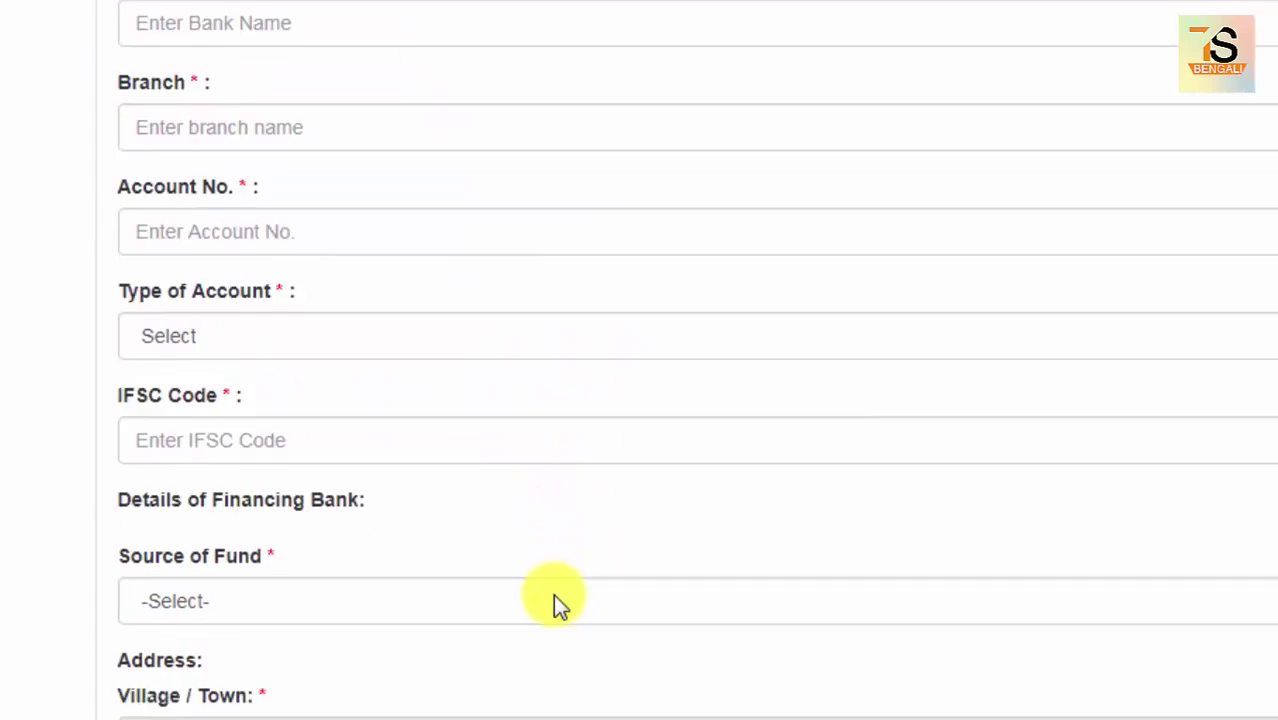
pyautogui.scroll(-1, 553, 420)
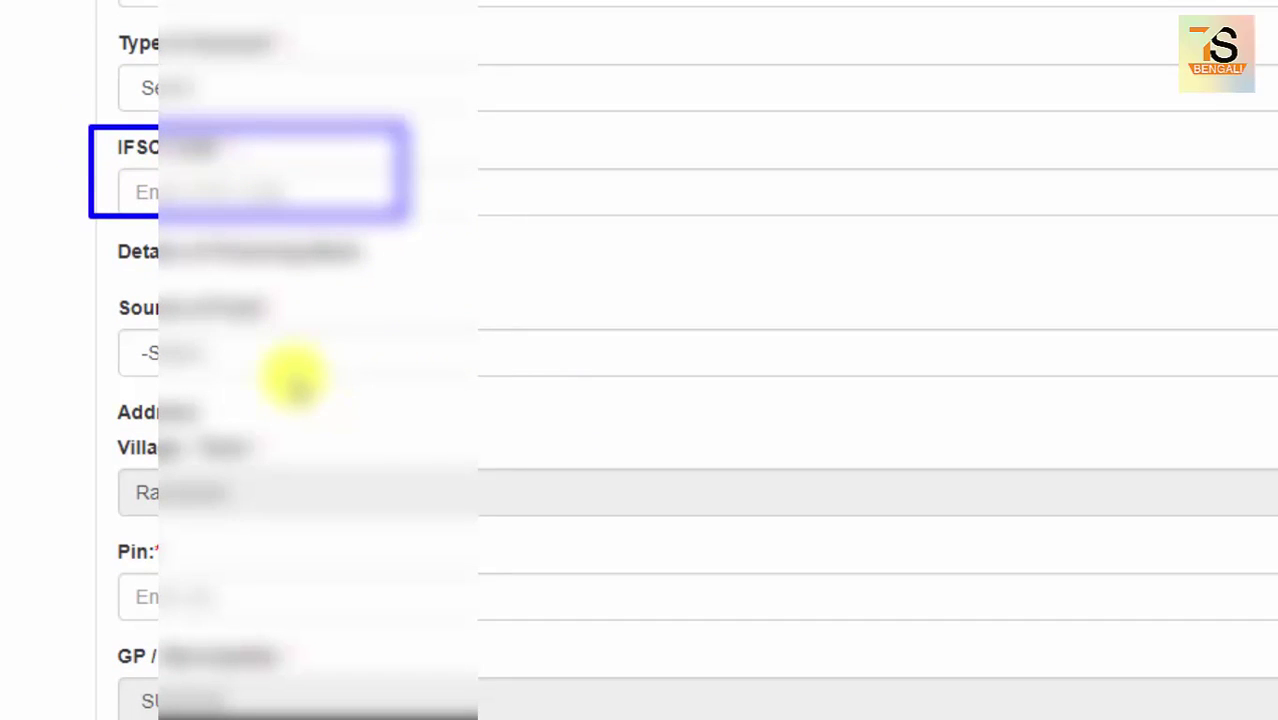
# View the Source of Fund options under the financing bank details without choosing one.
pyautogui.moveTo(108, 283); pyautogui.dragTo(356, 366)
pyautogui.click(316, 353)
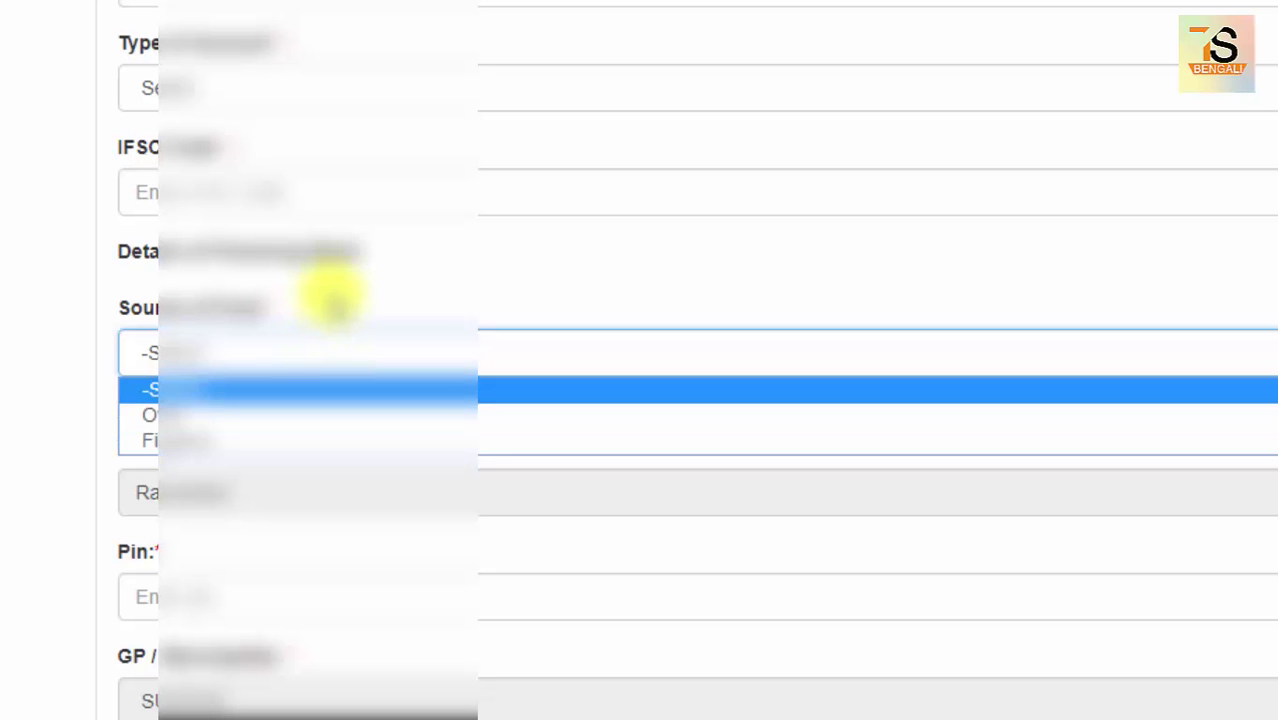
pyautogui.click(334, 296)
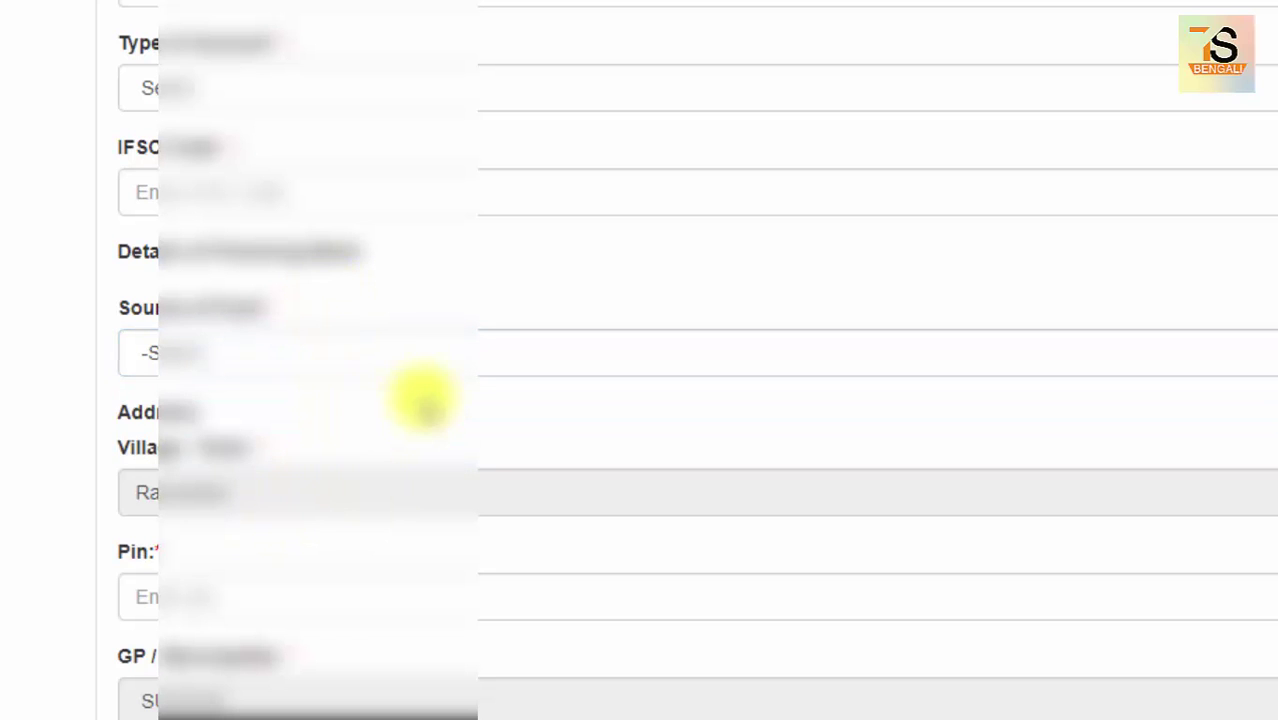
# Examine the address, phone, farmer category and land area fields through to the Irrigated and Rainfed crop tables.
pyautogui.scroll(-4, 434, 448)
pyautogui.scroll(-1, 435, 430)
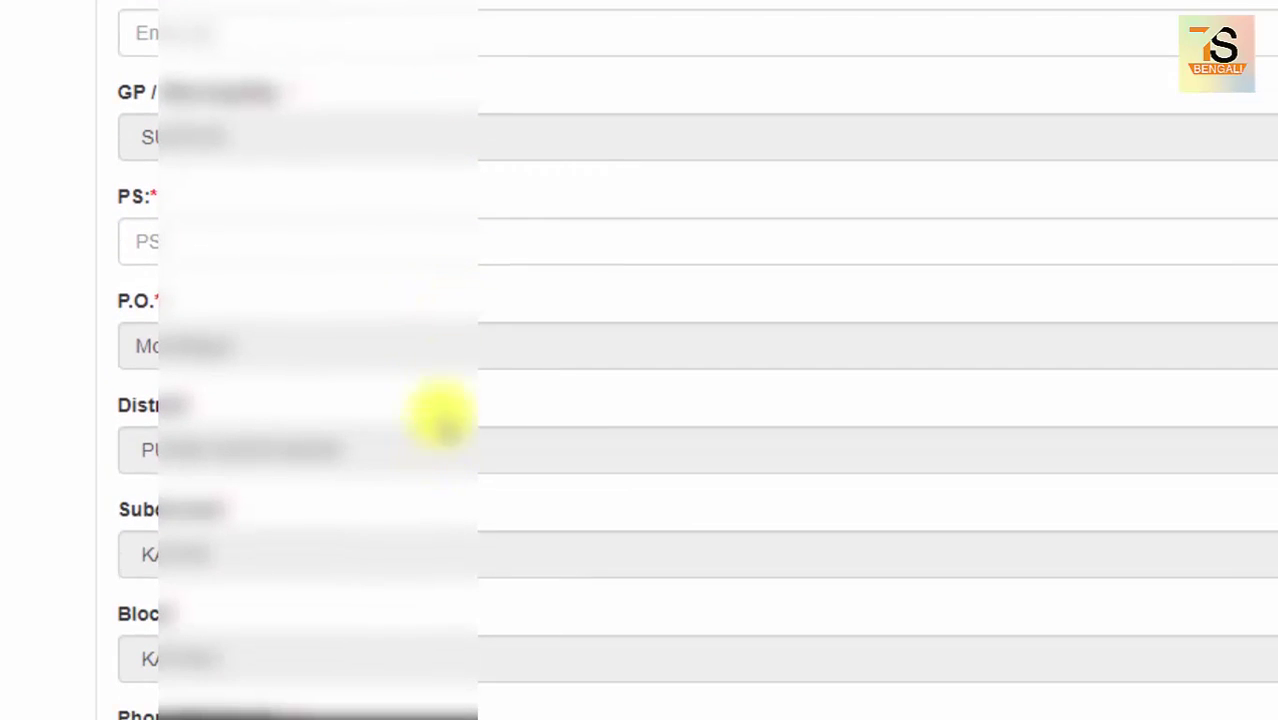
pyautogui.scroll(-3, 434, 344)
pyautogui.scroll(-1, 438, 345)
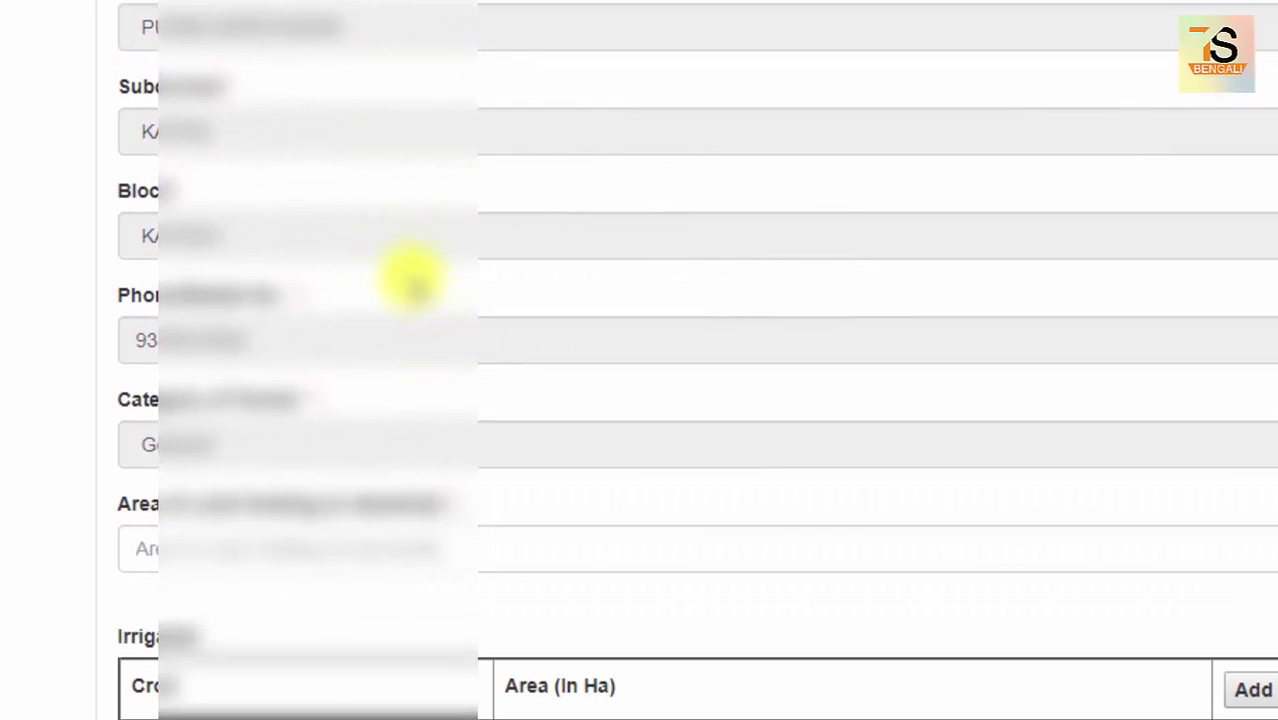
pyautogui.scroll(-3, 400, 275)
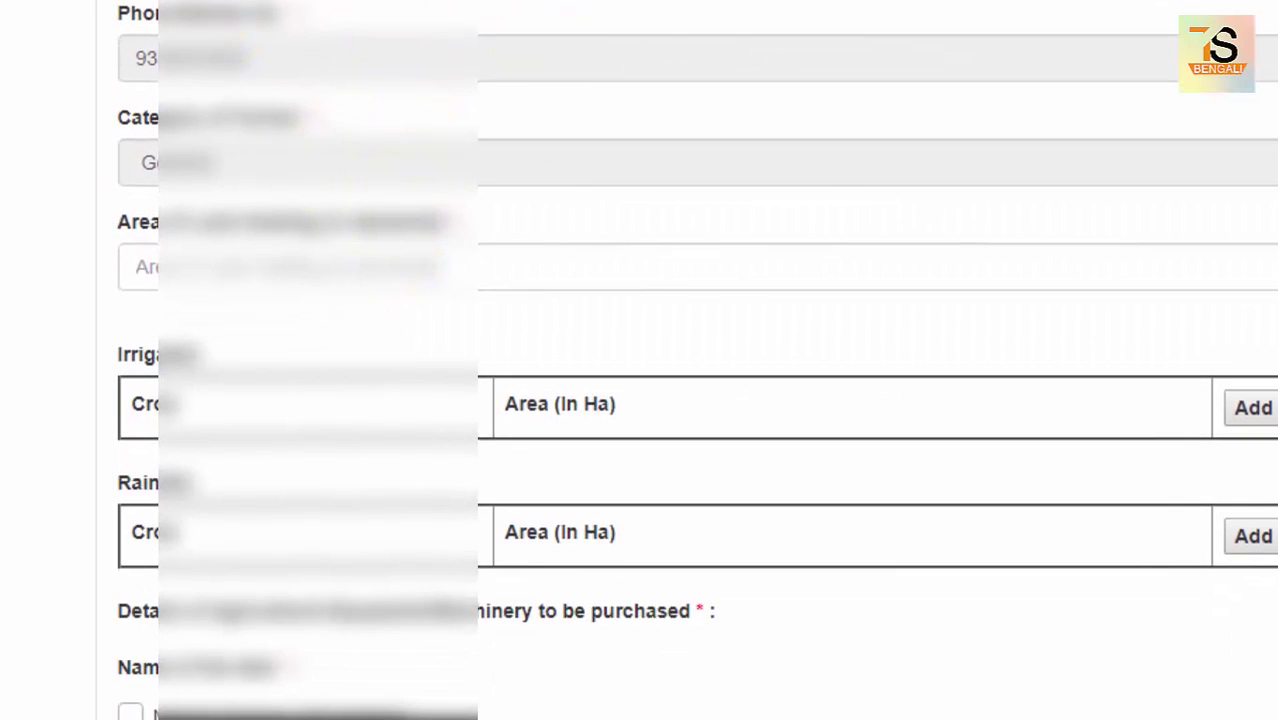
pyautogui.scroll(-3, 525, 294)
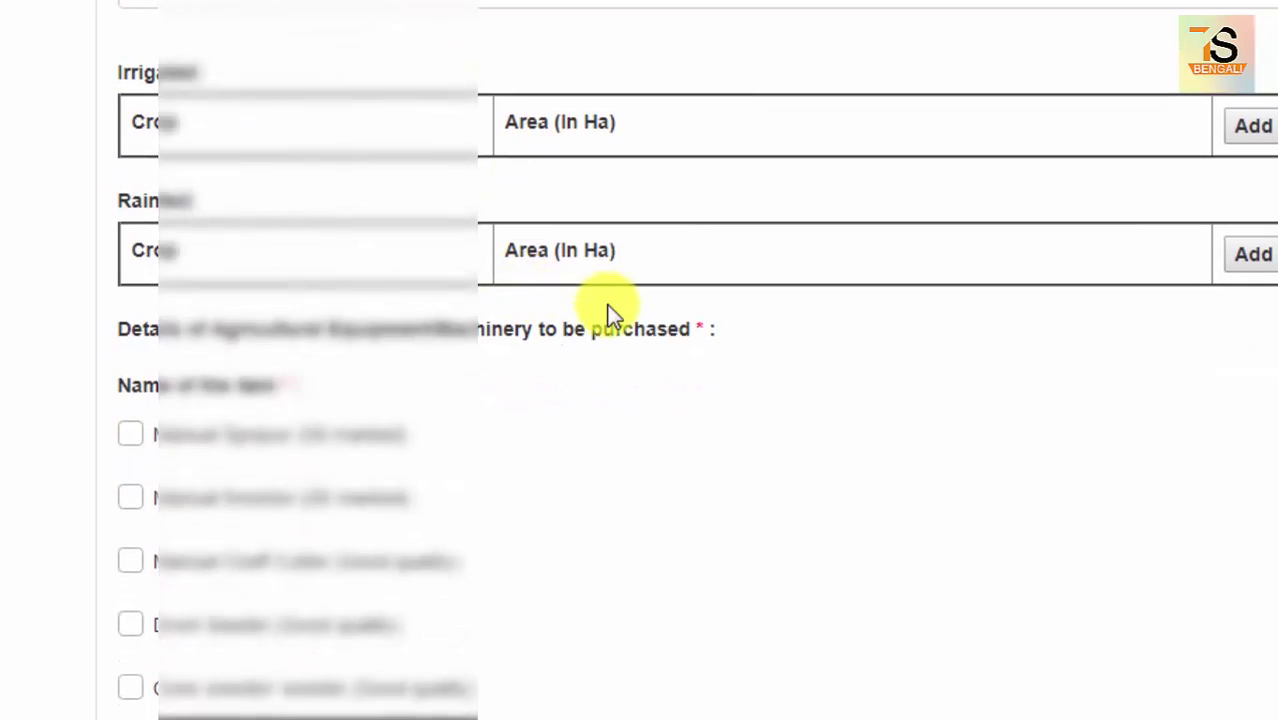
pyautogui.scroll(-2, 629, 299)
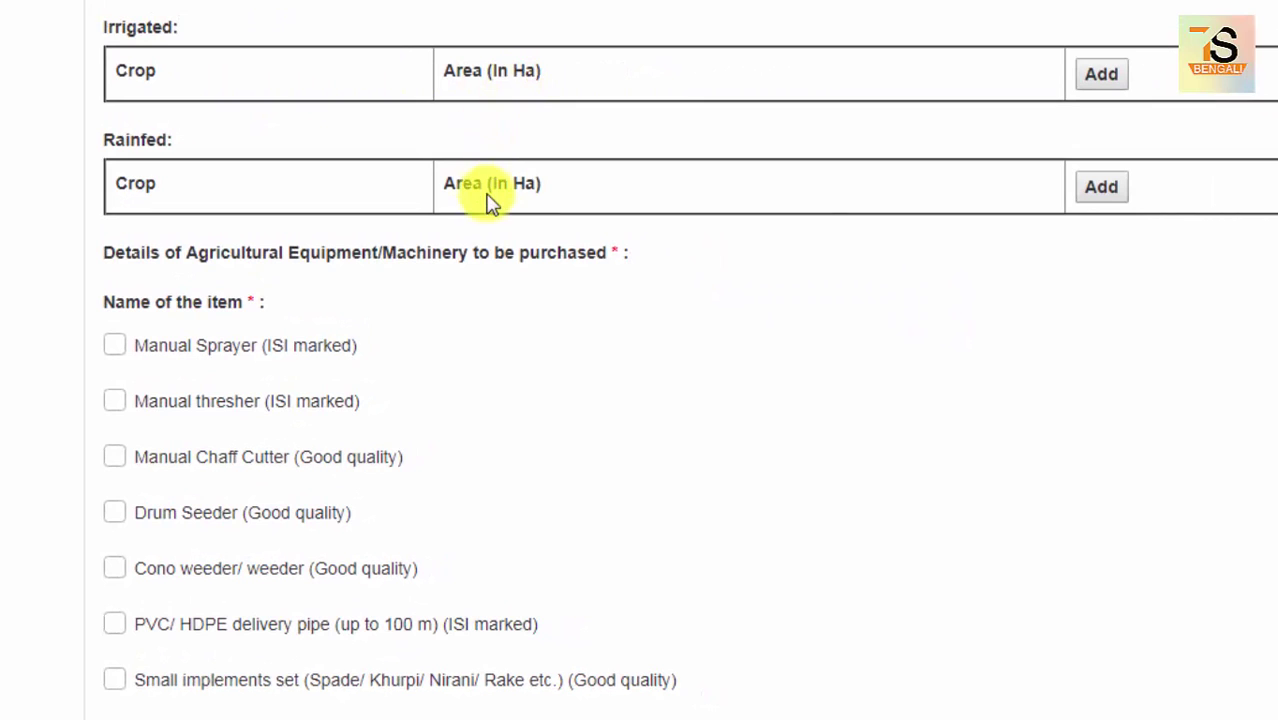
# Add a blank crop and area row to both the Irrigated and Rainfed tables.
pyautogui.click(1099, 80)
pyautogui.click(252, 129)
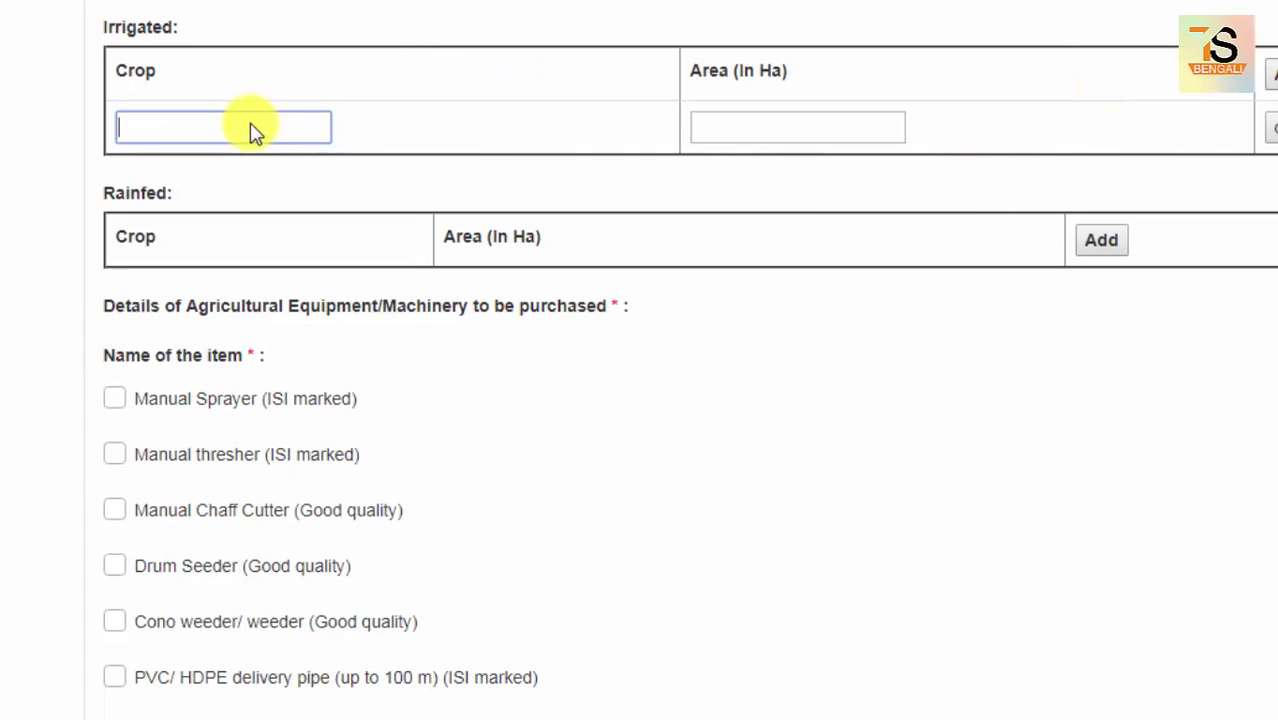
pyautogui.click(728, 130)
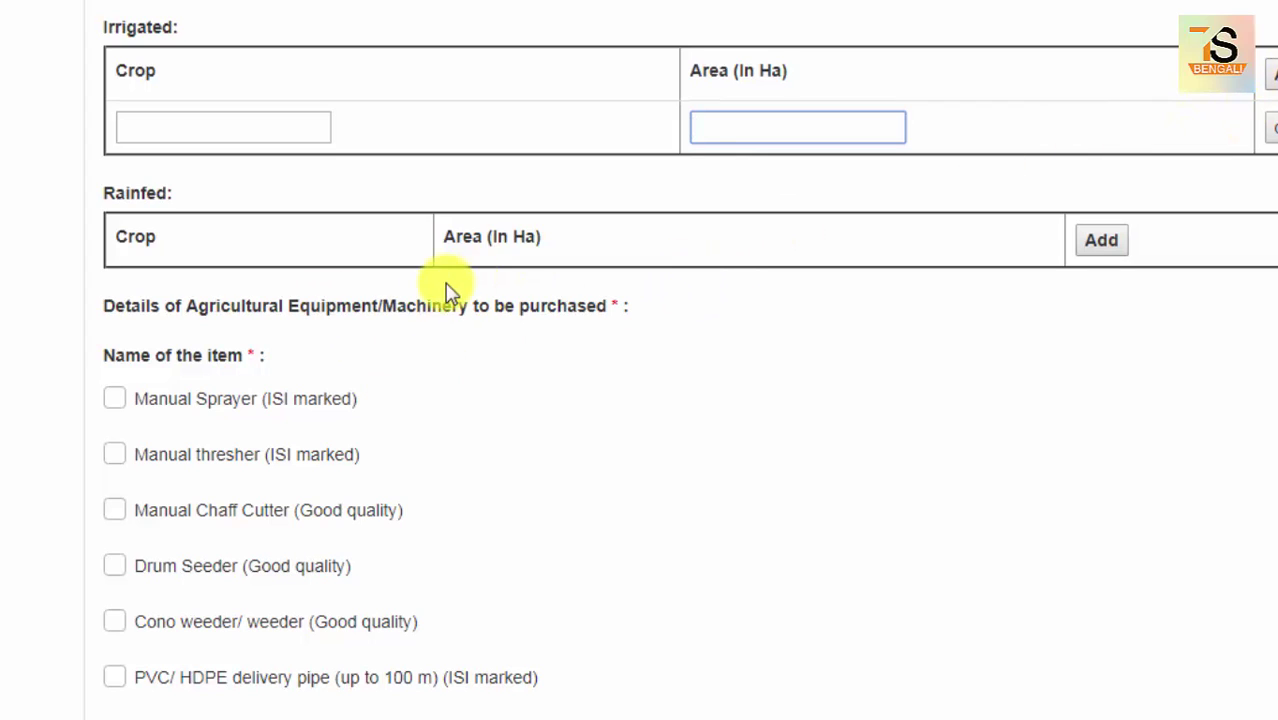
pyautogui.click(300, 198)
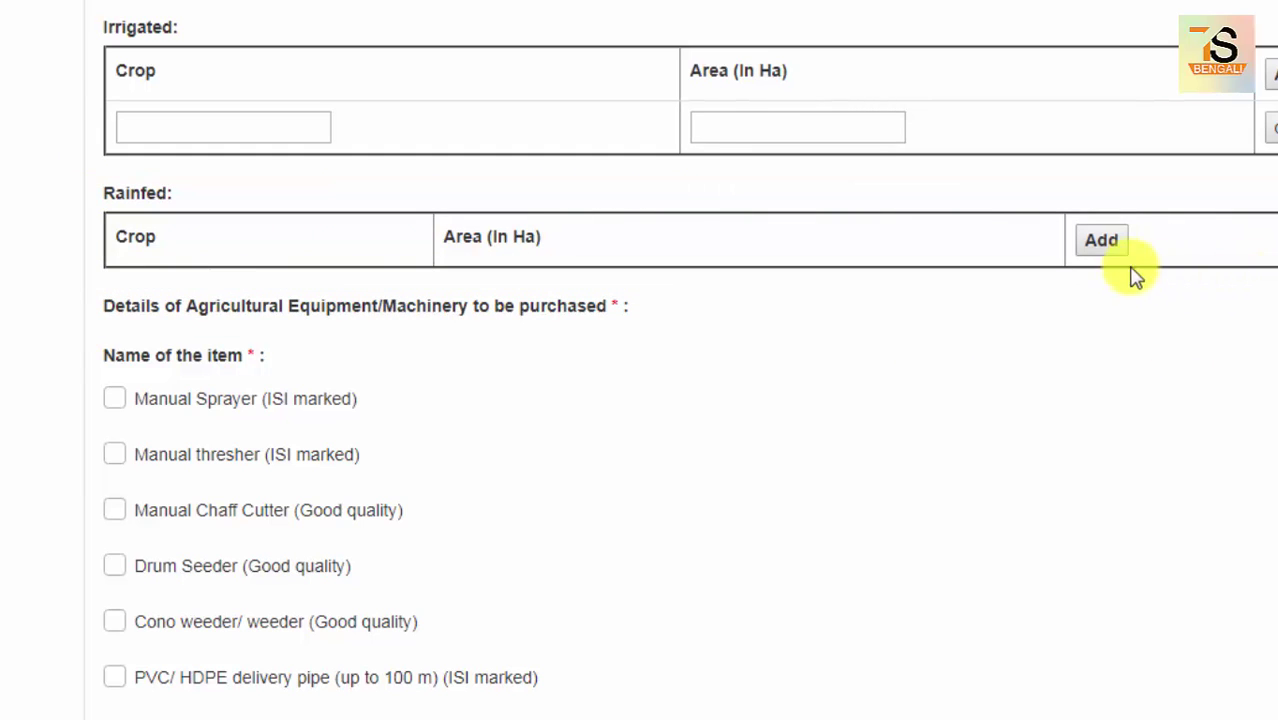
pyautogui.click(1103, 248)
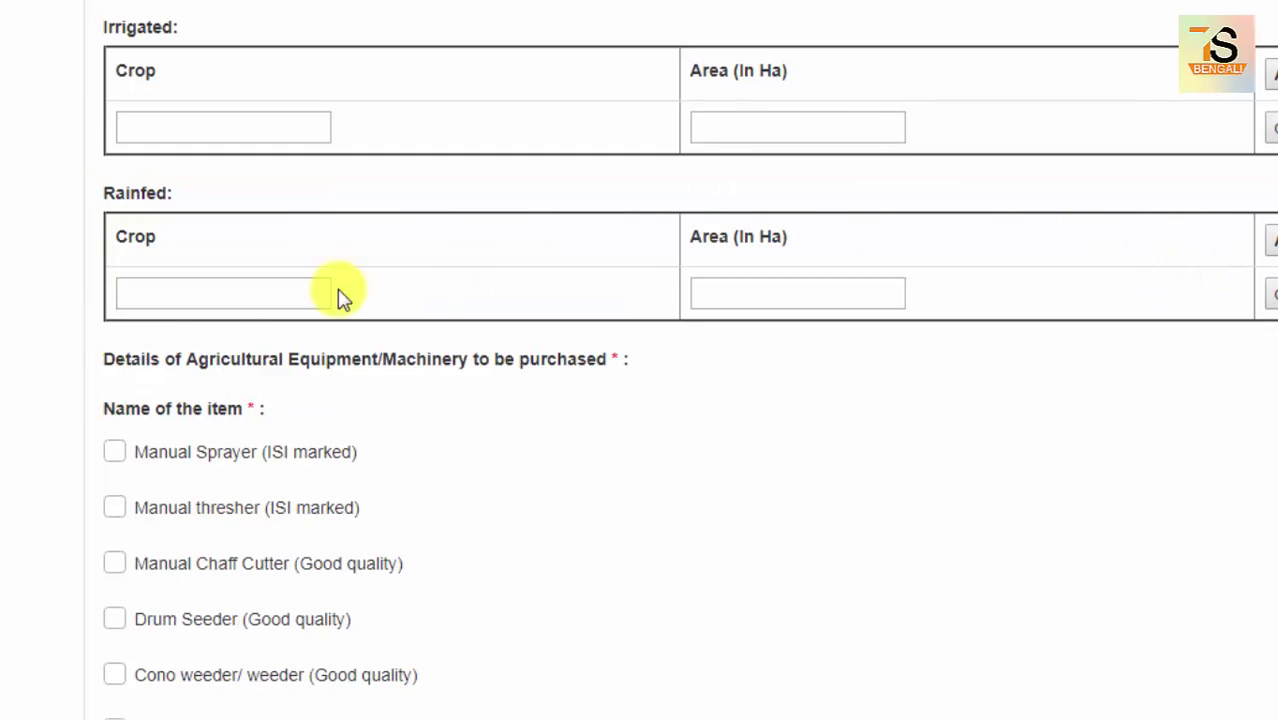
pyautogui.click(182, 302)
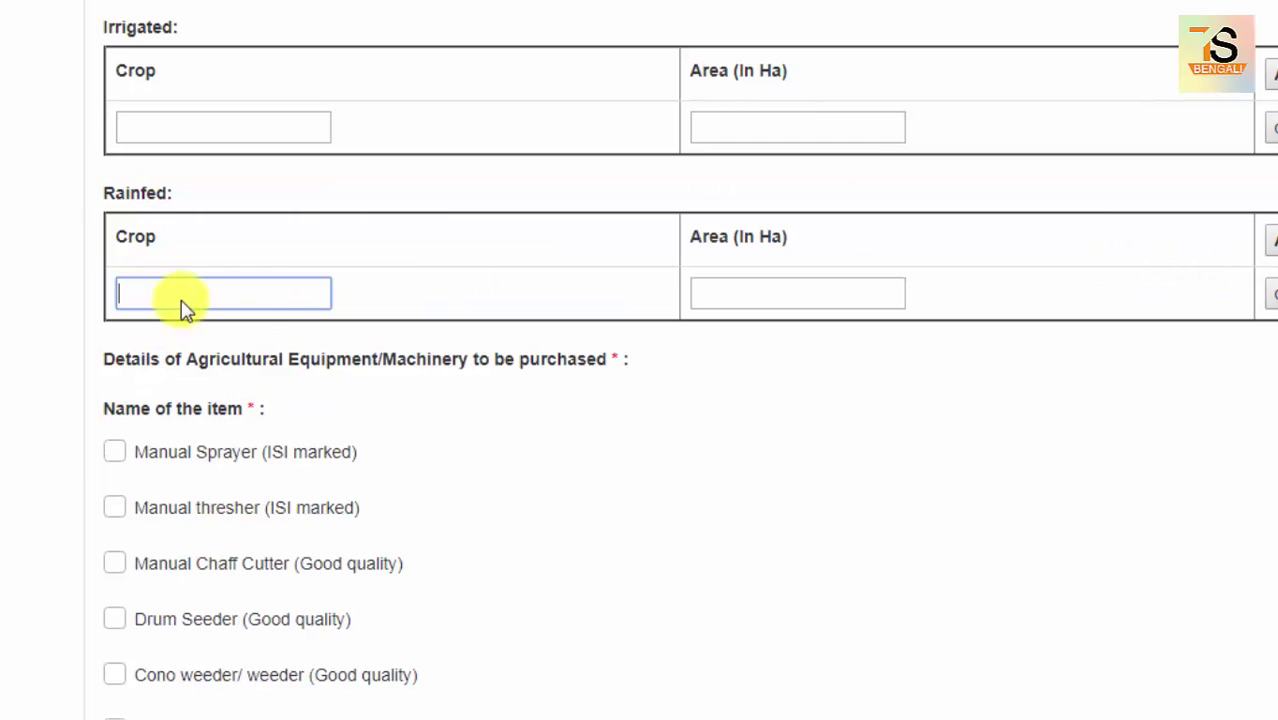
pyautogui.click(778, 470)
# Examine the equipment item list, manufacturer field, required documents and declaration through to the end of the form.
pyautogui.scroll(-3, 775, 380)
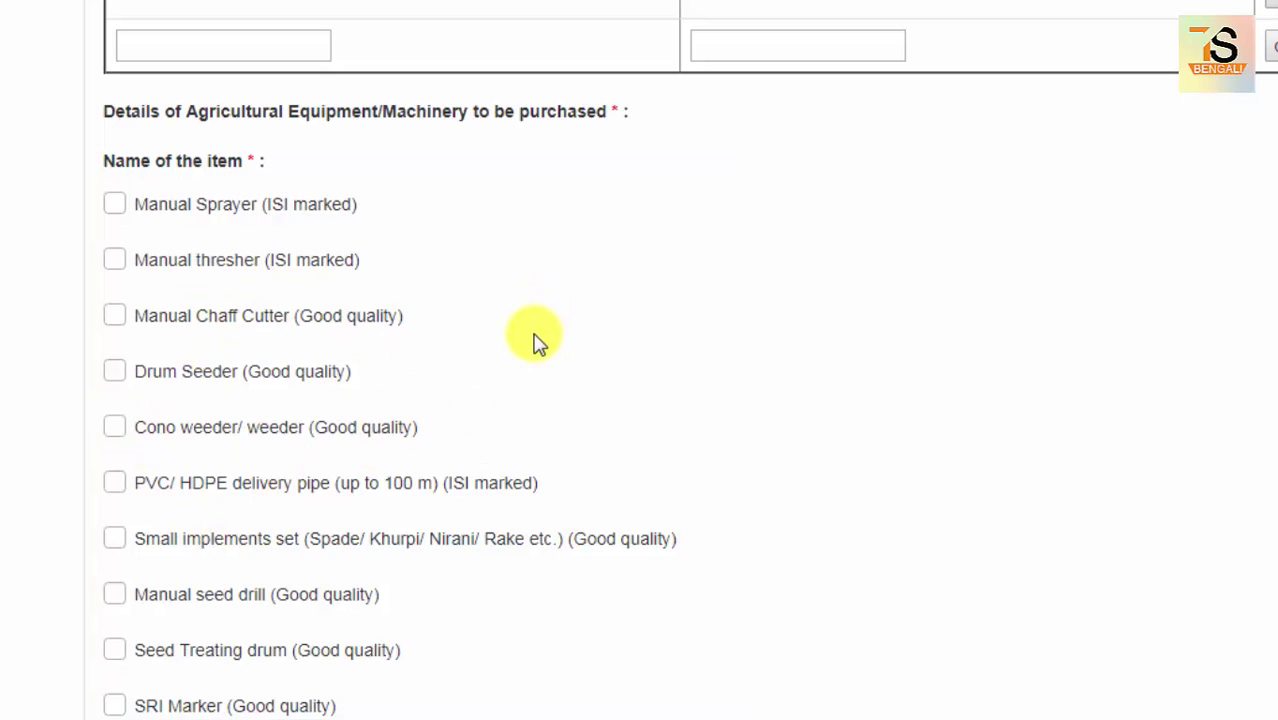
pyautogui.scroll(-4, 556, 391)
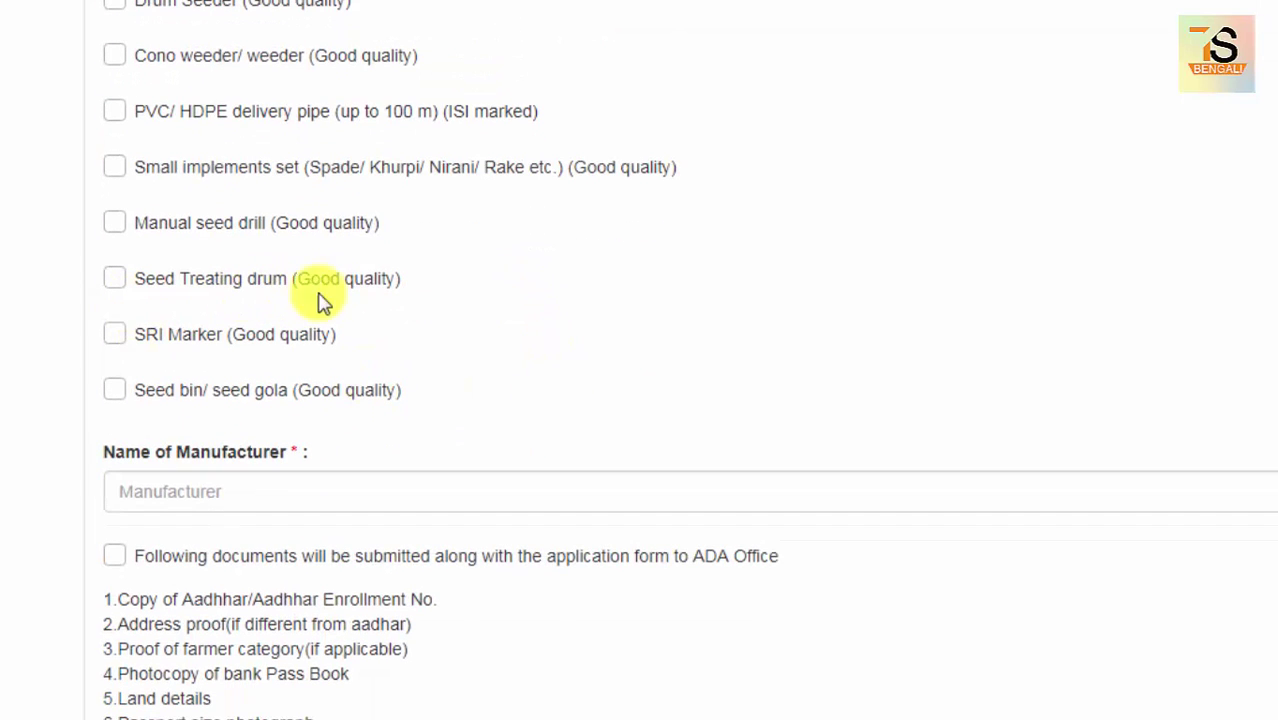
pyautogui.scroll(-1, 113, 378)
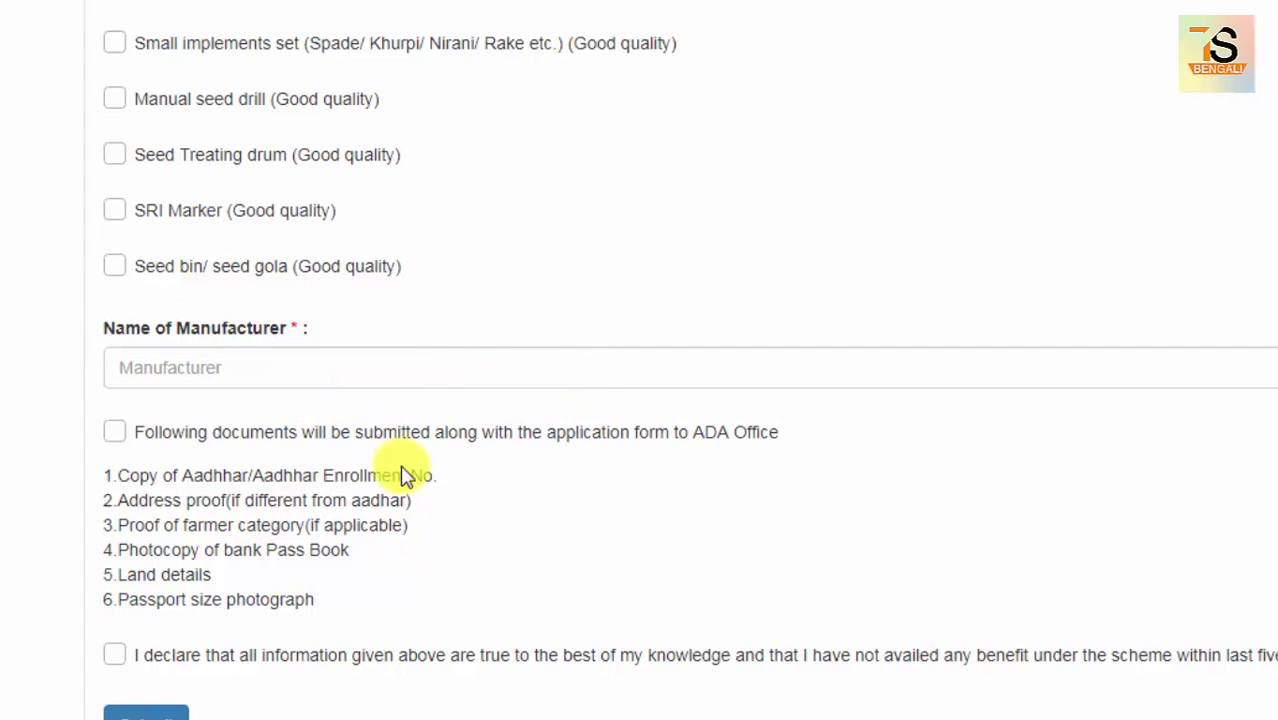
pyautogui.scroll(-1, 655, 492)
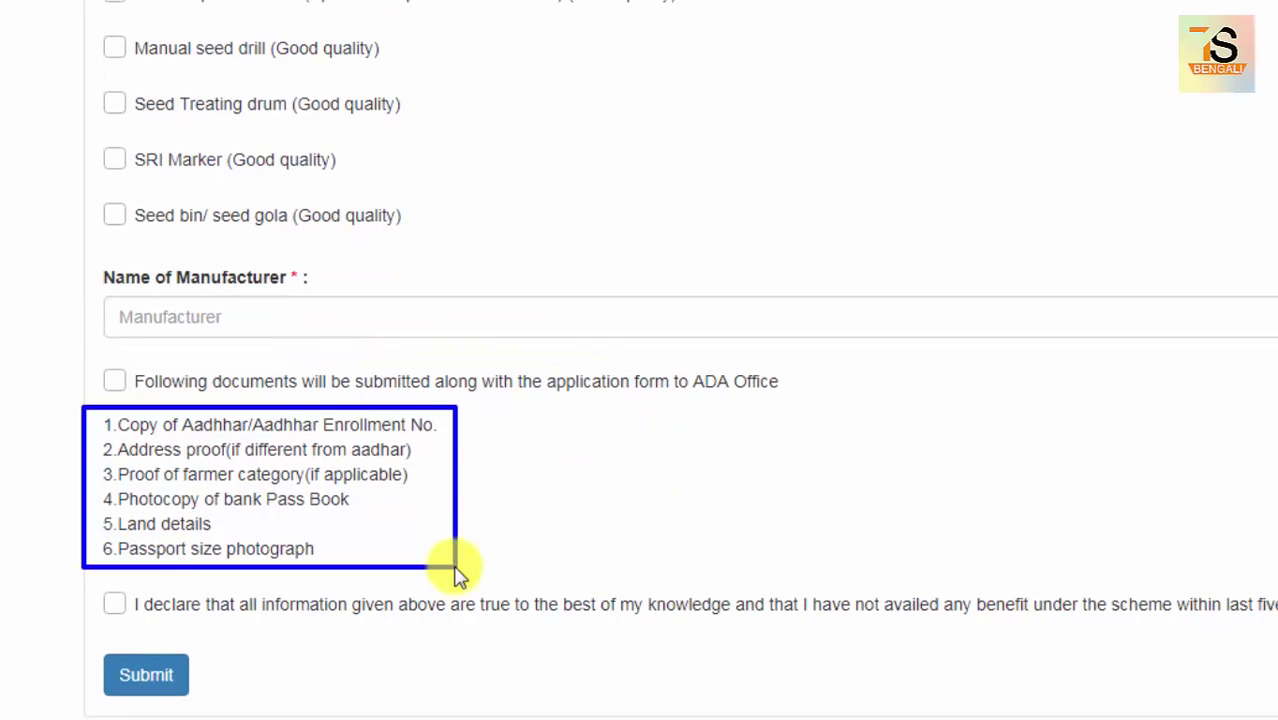
# Confirm that the listed documents will be submitted to the ADA Office, accept the declaration, and submit the application form.
pyautogui.moveTo(460, 578); pyautogui.dragTo(464, 580)
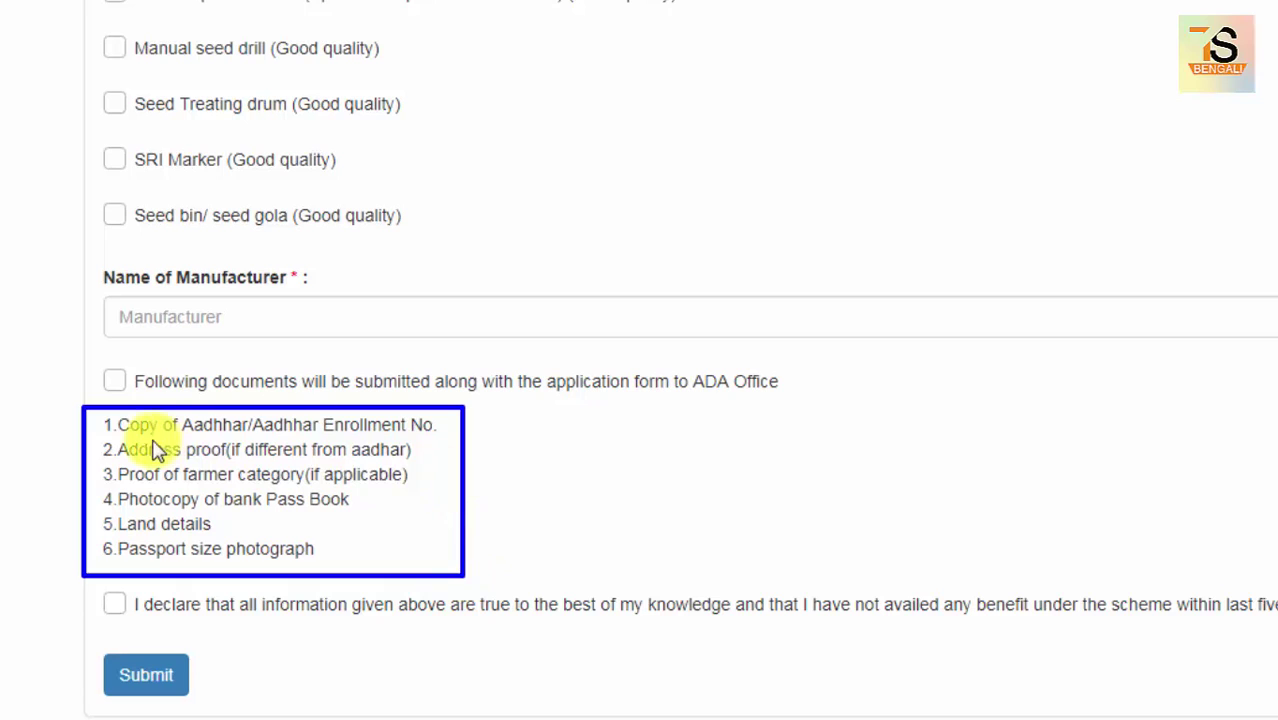
pyautogui.click(114, 383)
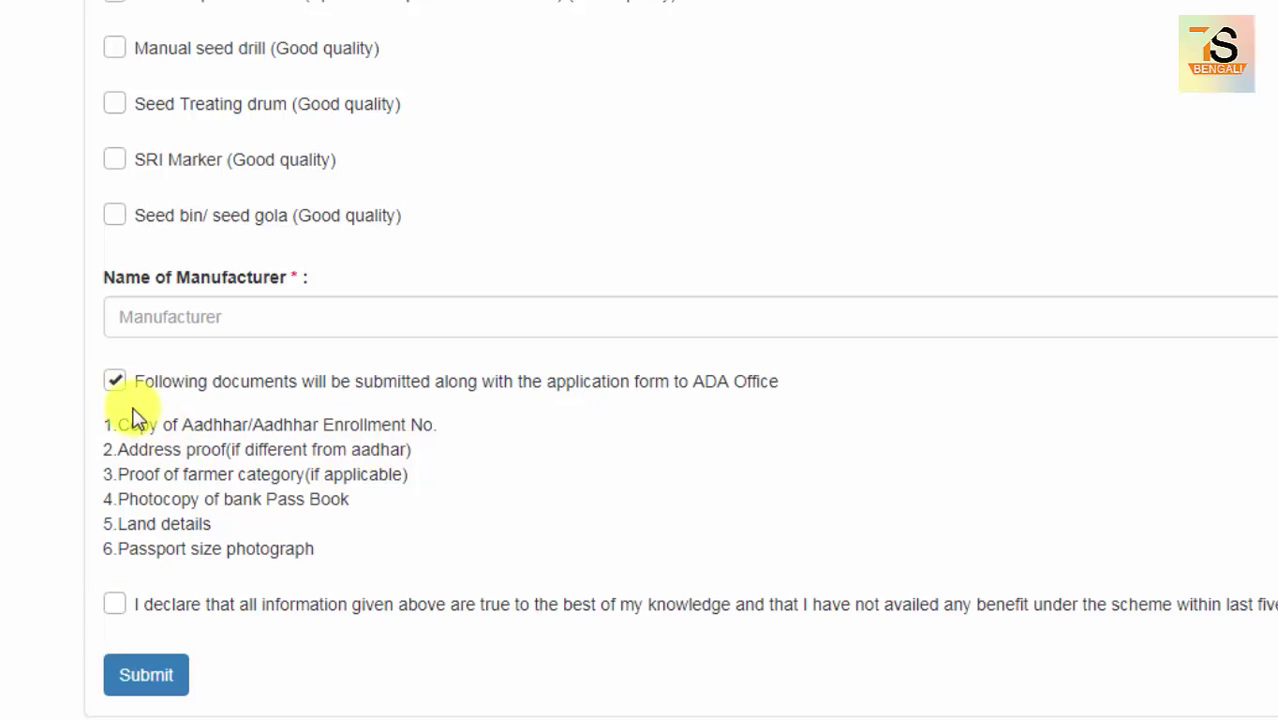
pyautogui.click(115, 606)
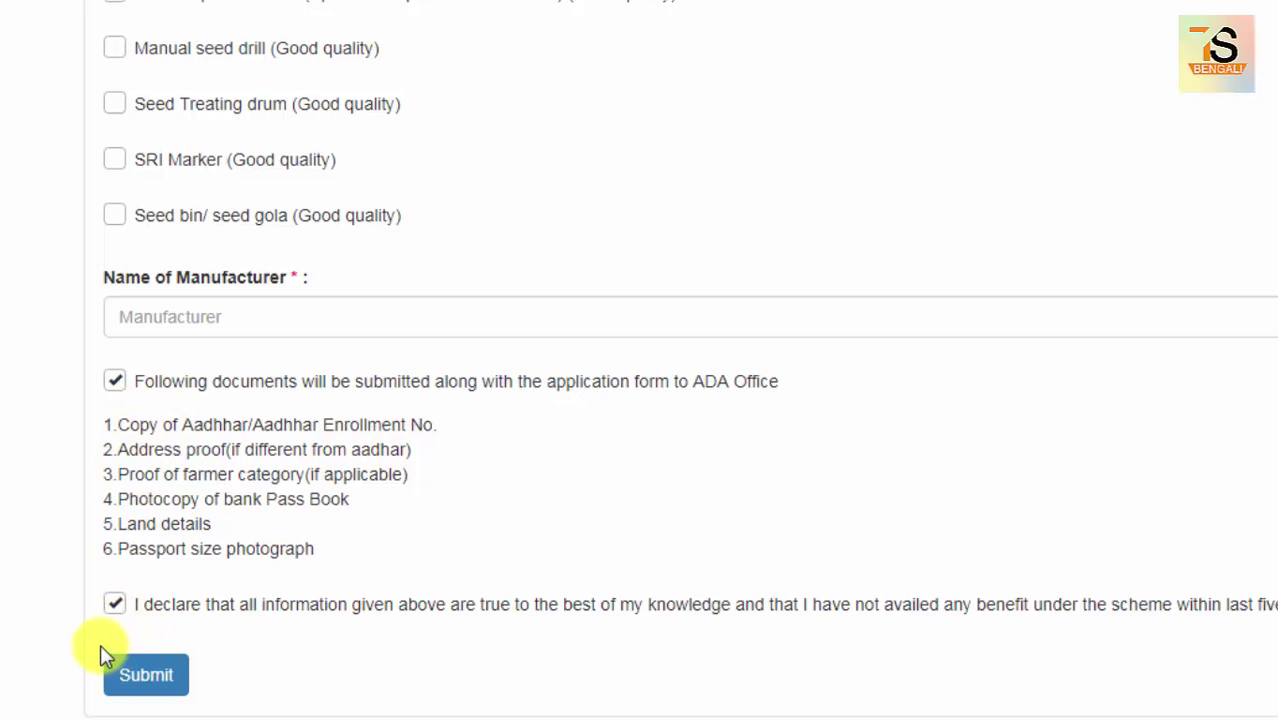
pyautogui.click(180, 688)
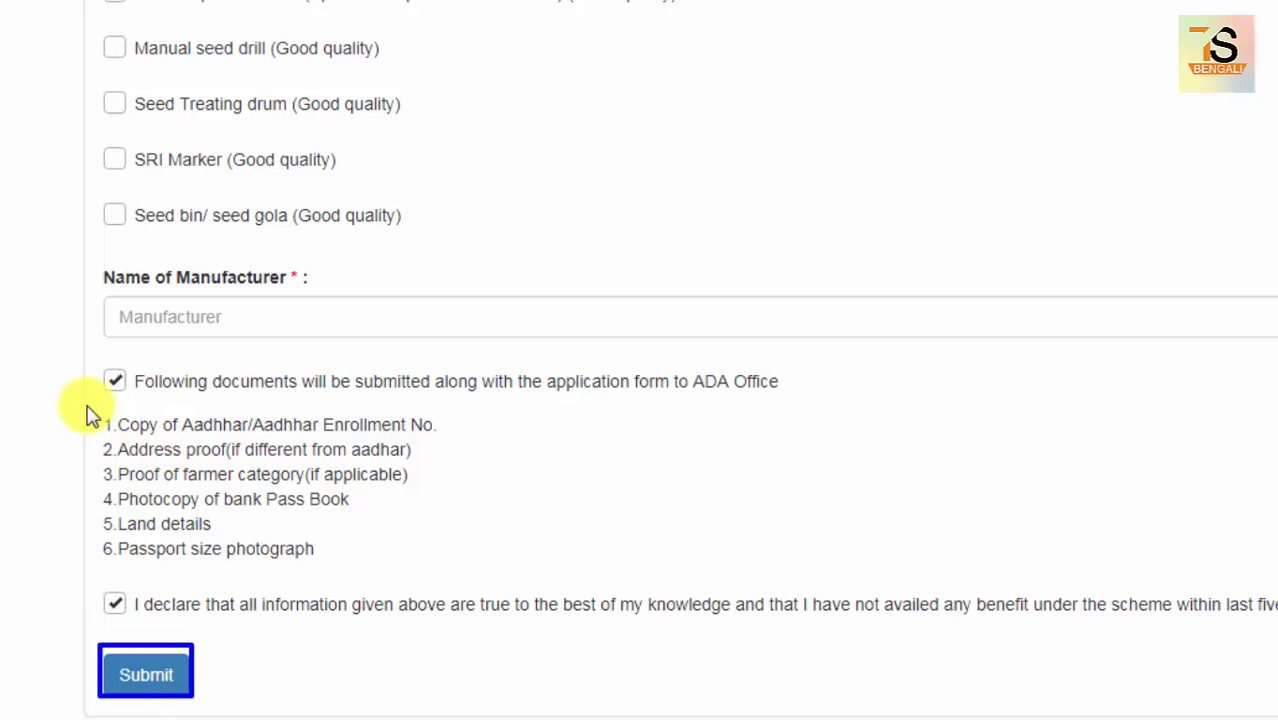
pyautogui.moveTo(88, 405)
pyautogui.mouseDown()
pyautogui.moveTo(130, 494)
pyautogui.moveTo(346, 562)
pyautogui.moveTo(452, 578)
pyautogui.mouseUp()
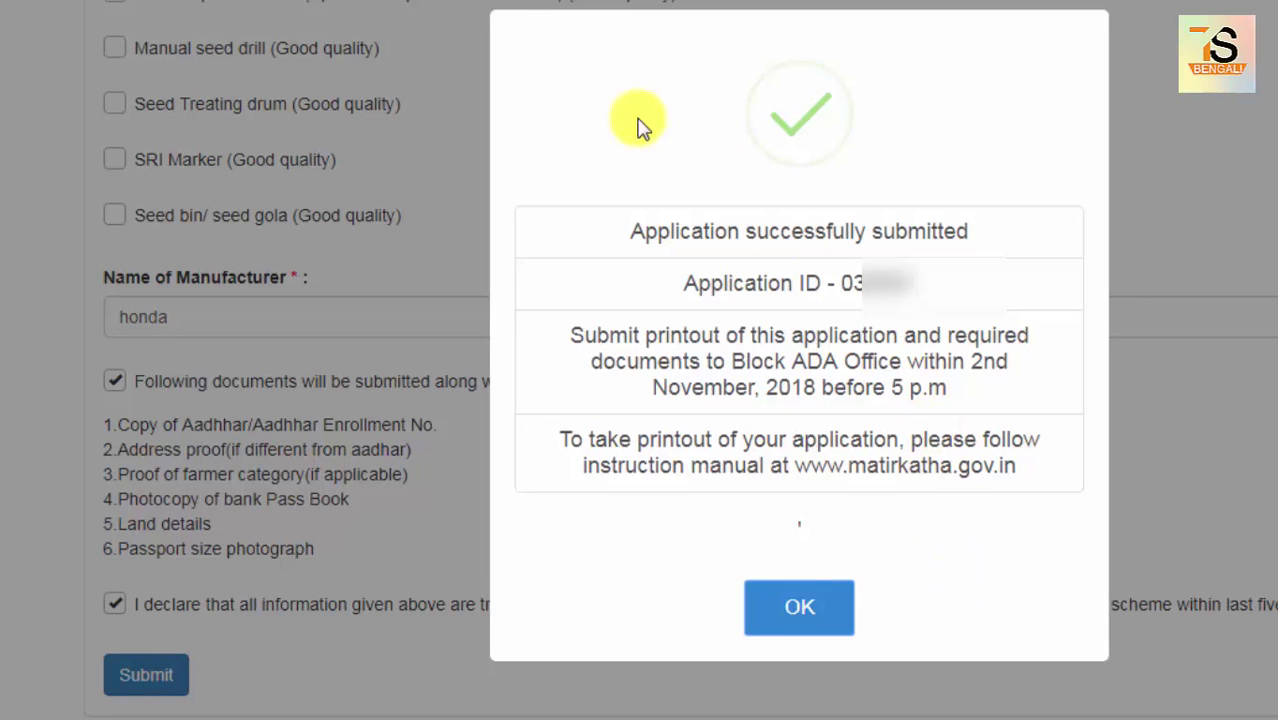
# Review the application ID and printout instructions in the submission confirmation, and dismiss it.
pyautogui.moveTo(533, 56)
pyautogui.mouseDown()
pyautogui.moveTo(1110, 474)
pyautogui.moveTo(1100, 660)
pyautogui.moveTo(1090, 648)
pyautogui.mouseUp()
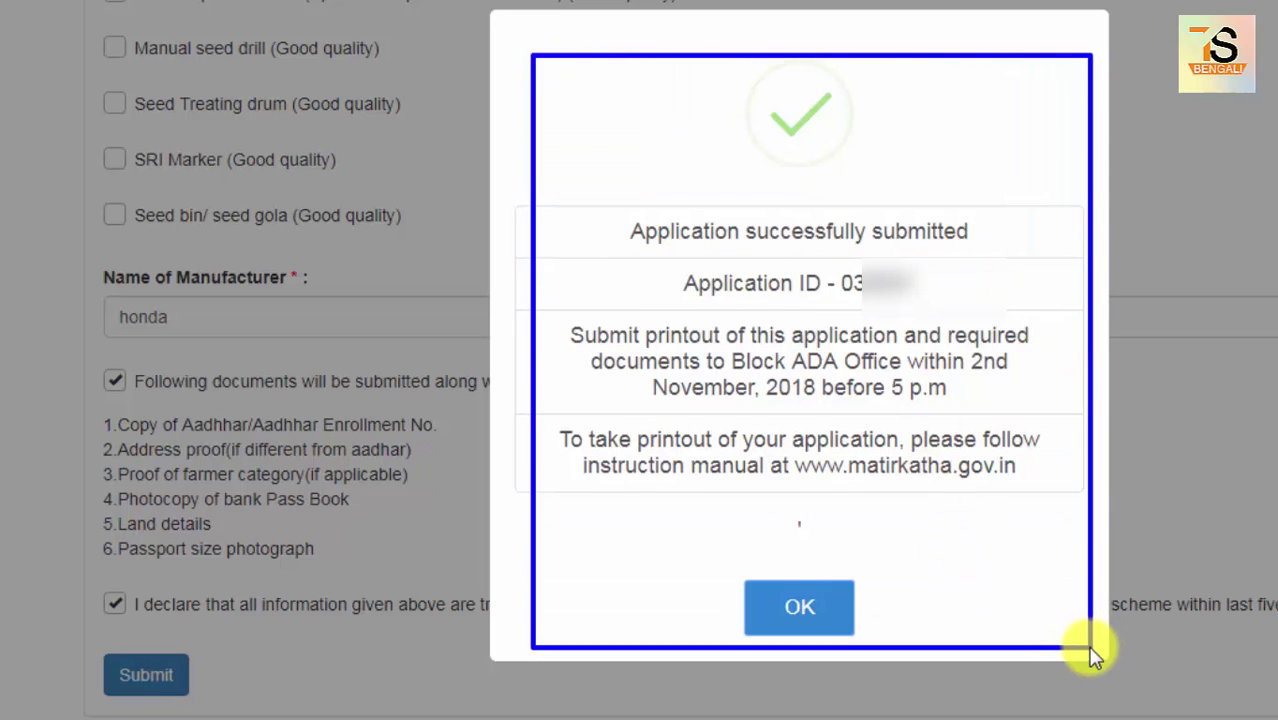
pyautogui.moveTo(664, 257)
pyautogui.mouseDown()
pyautogui.moveTo(780, 318)
pyautogui.moveTo(936, 310)
pyautogui.moveTo(946, 322)
pyautogui.mouseUp()
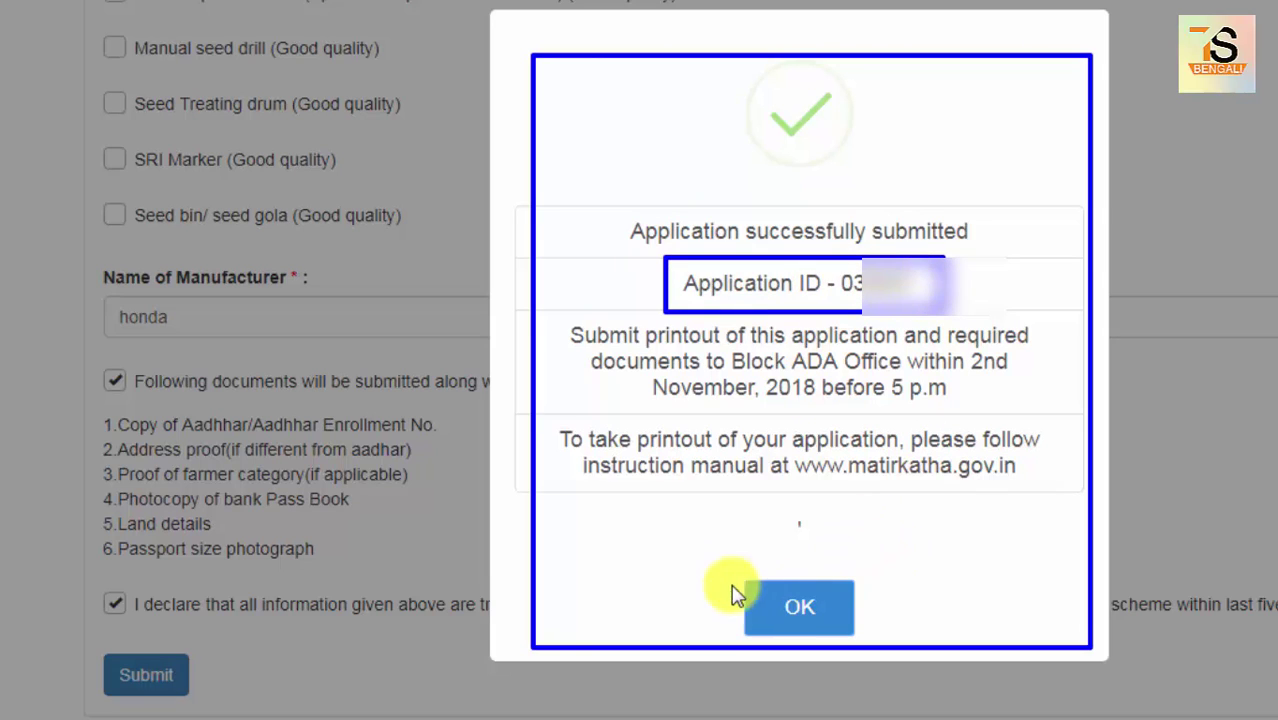
pyautogui.moveTo(737, 570); pyautogui.dragTo(851, 639)
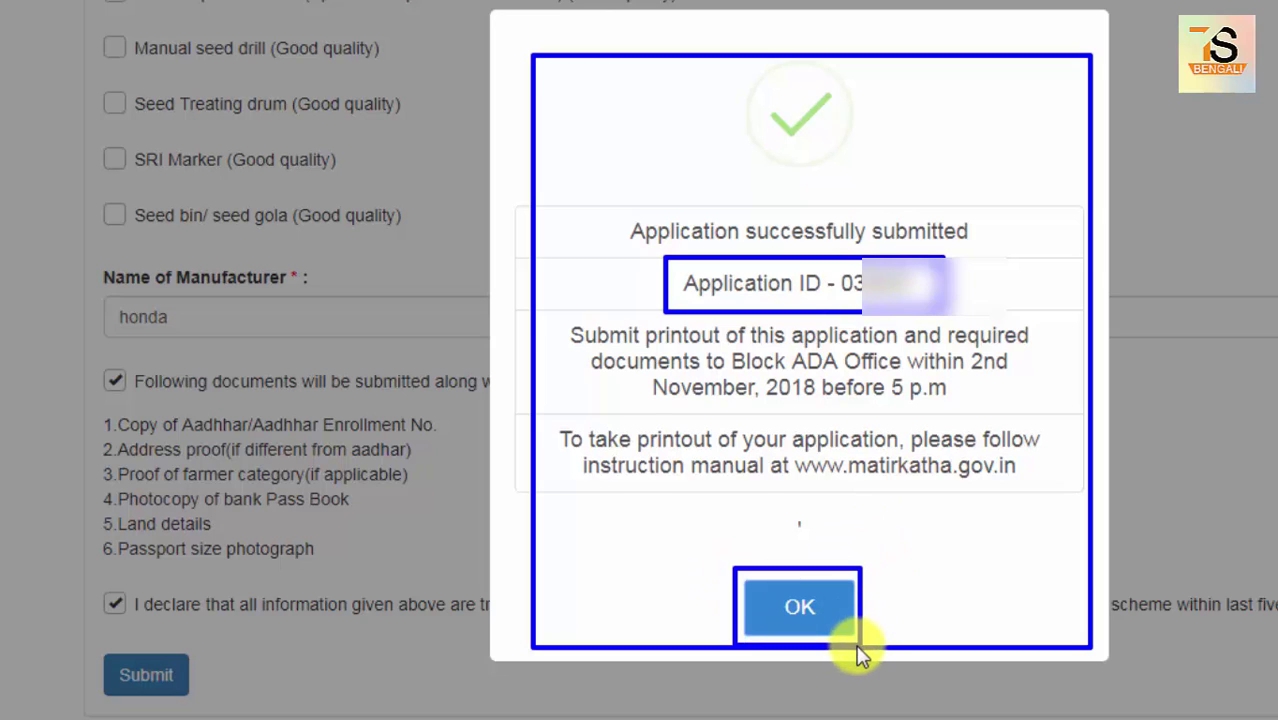
pyautogui.click(846, 626)
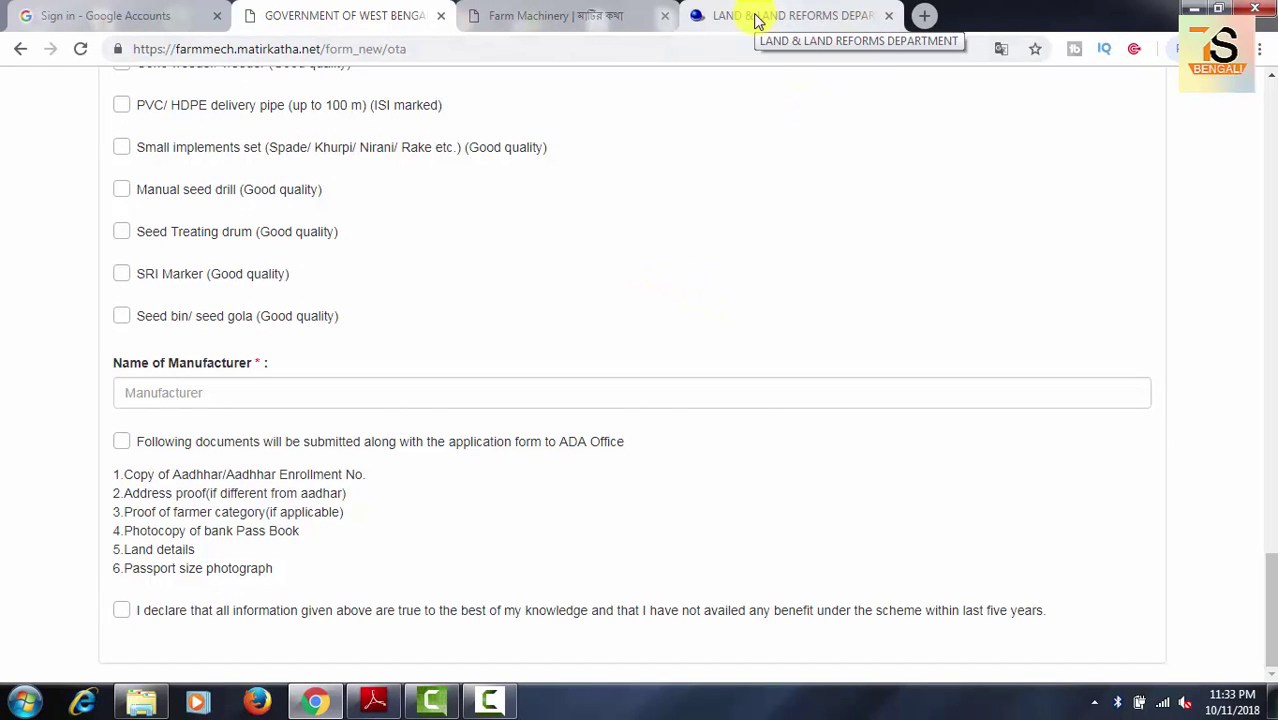
# Open matirkatha.net in a new browser tab and go to the Download Pdf page for application forms among its circulars.
pyautogui.click(920, 15)
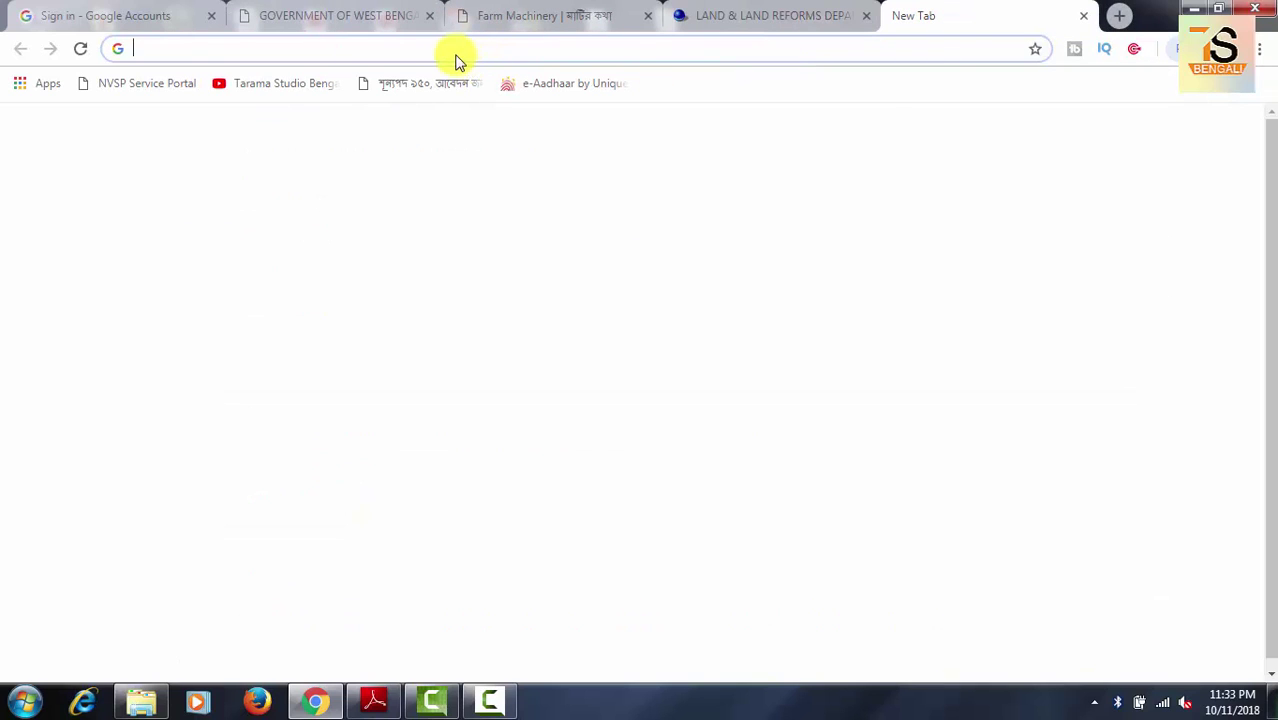
pyautogui.write('m')
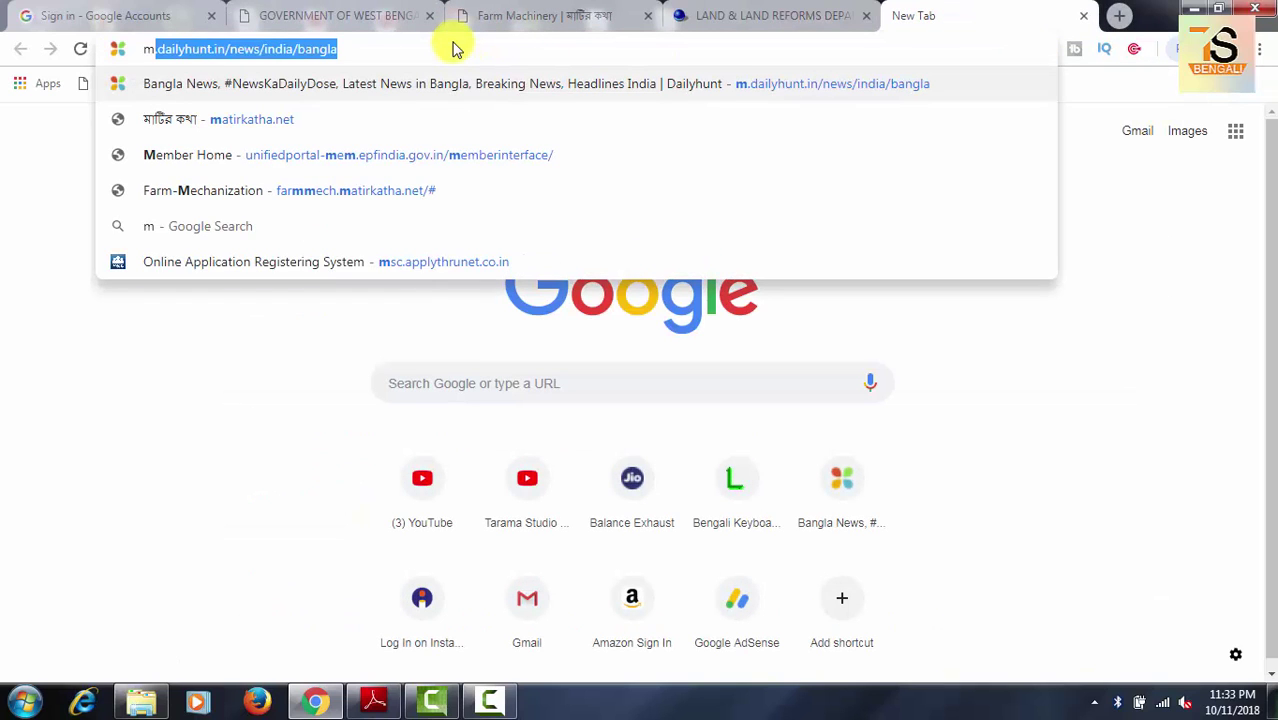
pyautogui.click(285, 125)
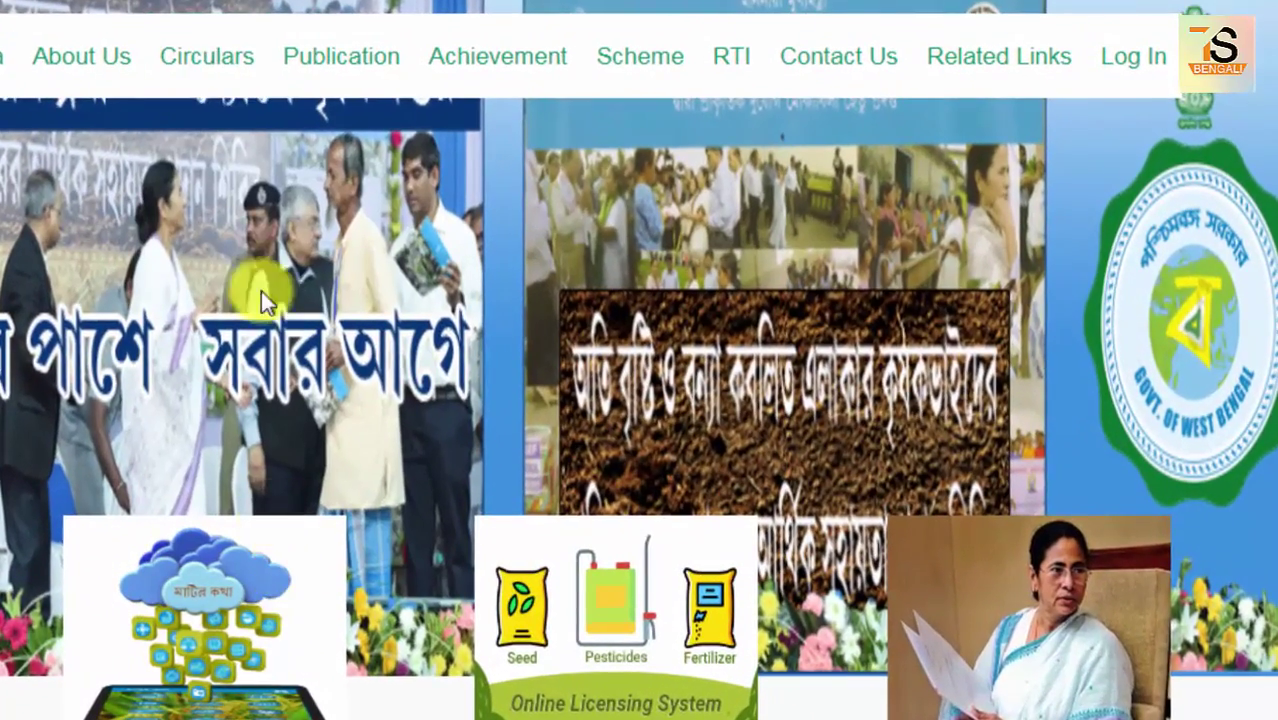
pyautogui.moveTo(218, 82)
pyautogui.moveTo(278, 590)
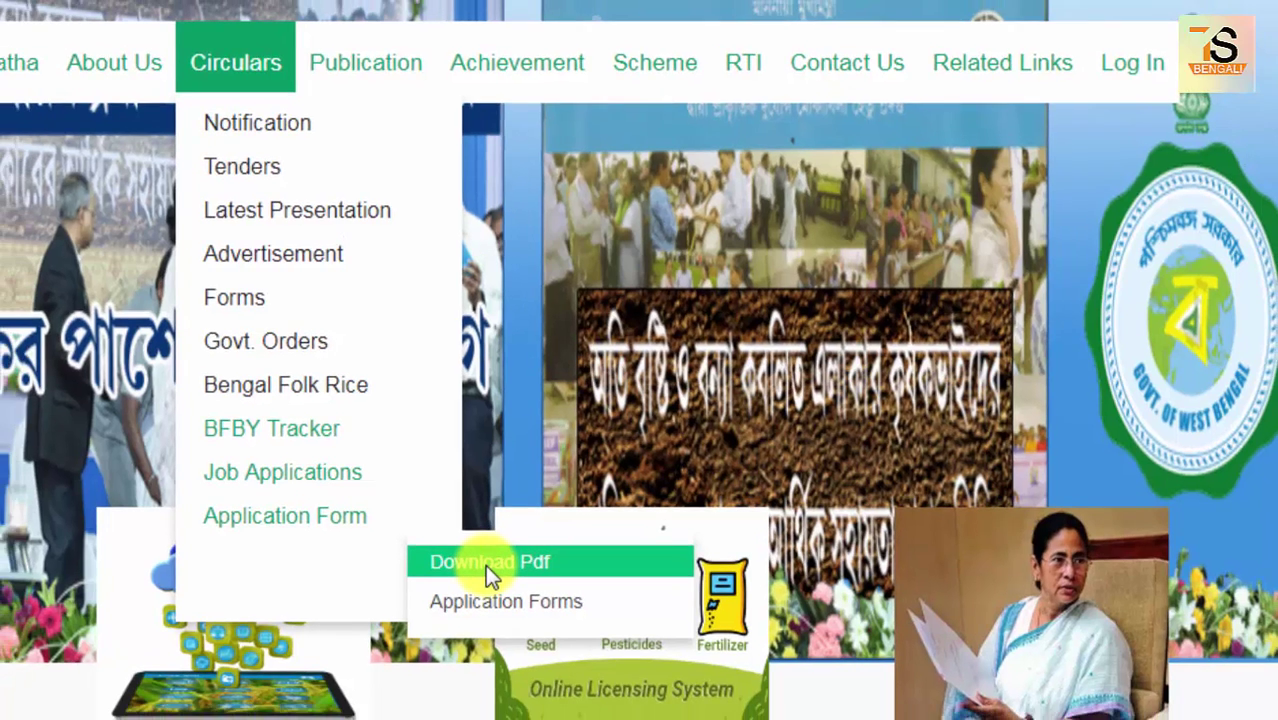
pyautogui.click(464, 574)
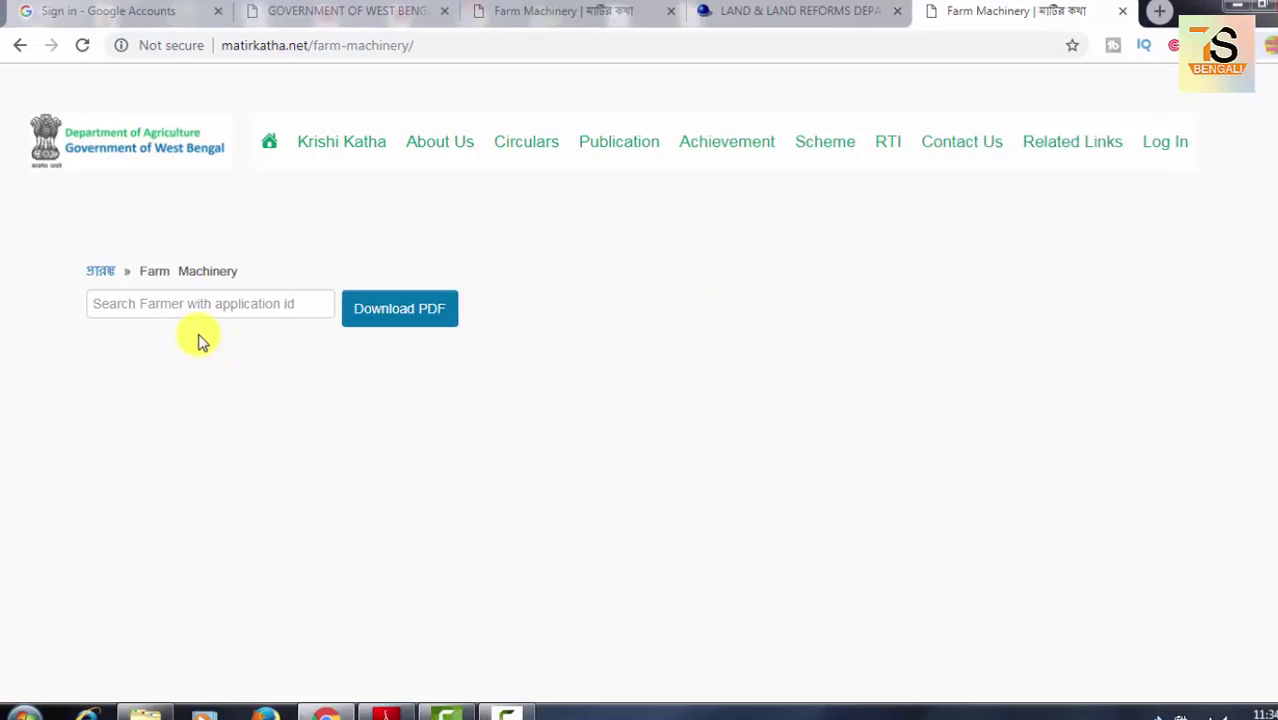
# Look up the farm machinery application by entering its application ID, and download the application form PDF.
pyautogui.click(192, 313)
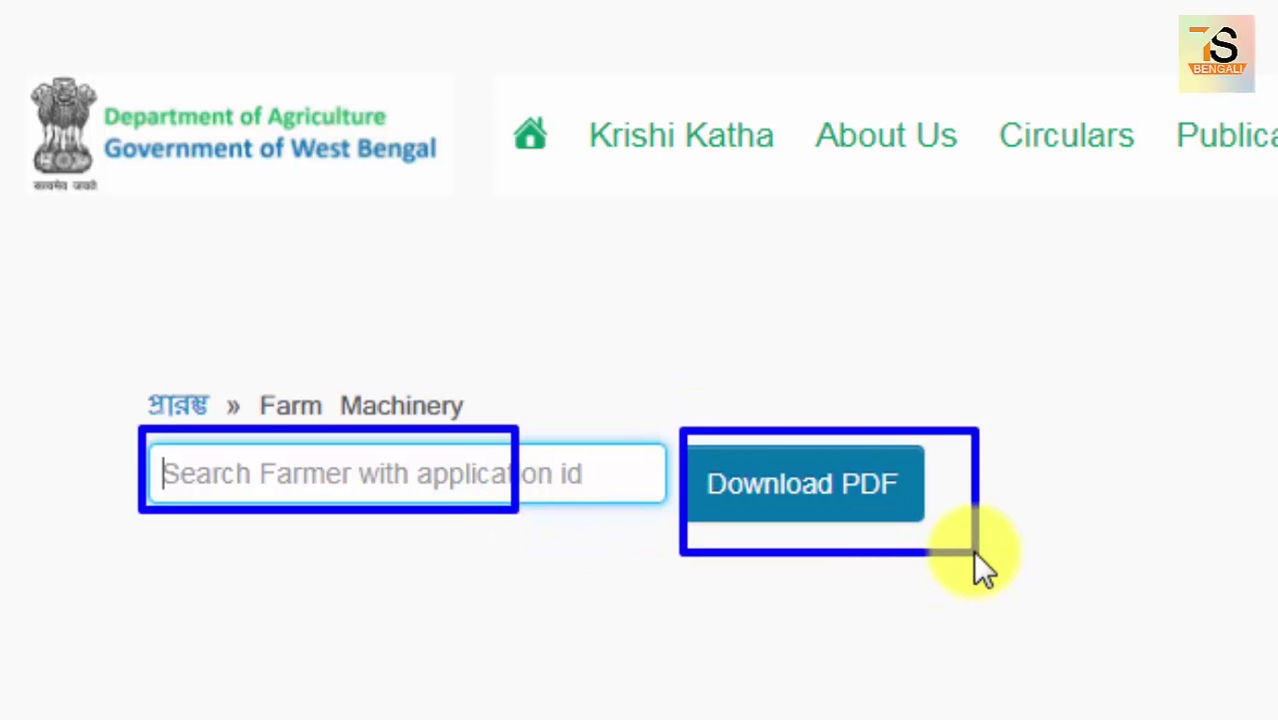
pyautogui.click(476, 490)
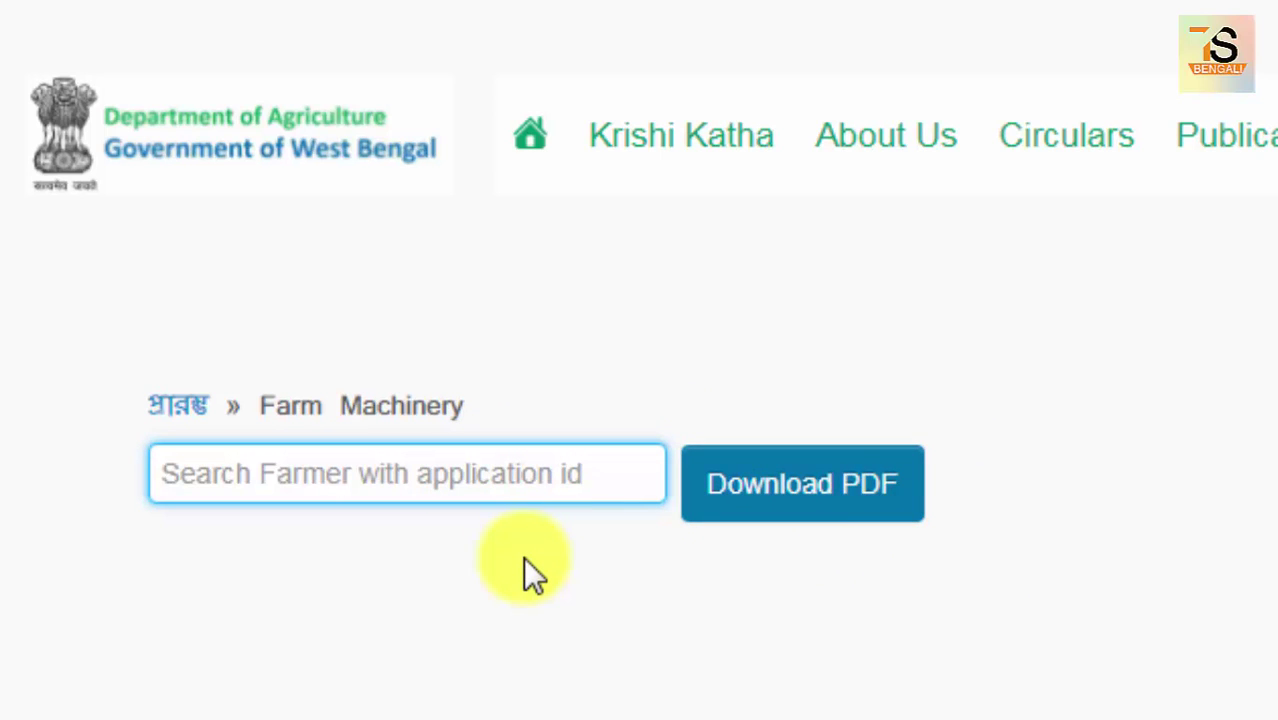
pyautogui.hotkey('ctrl', 'v')
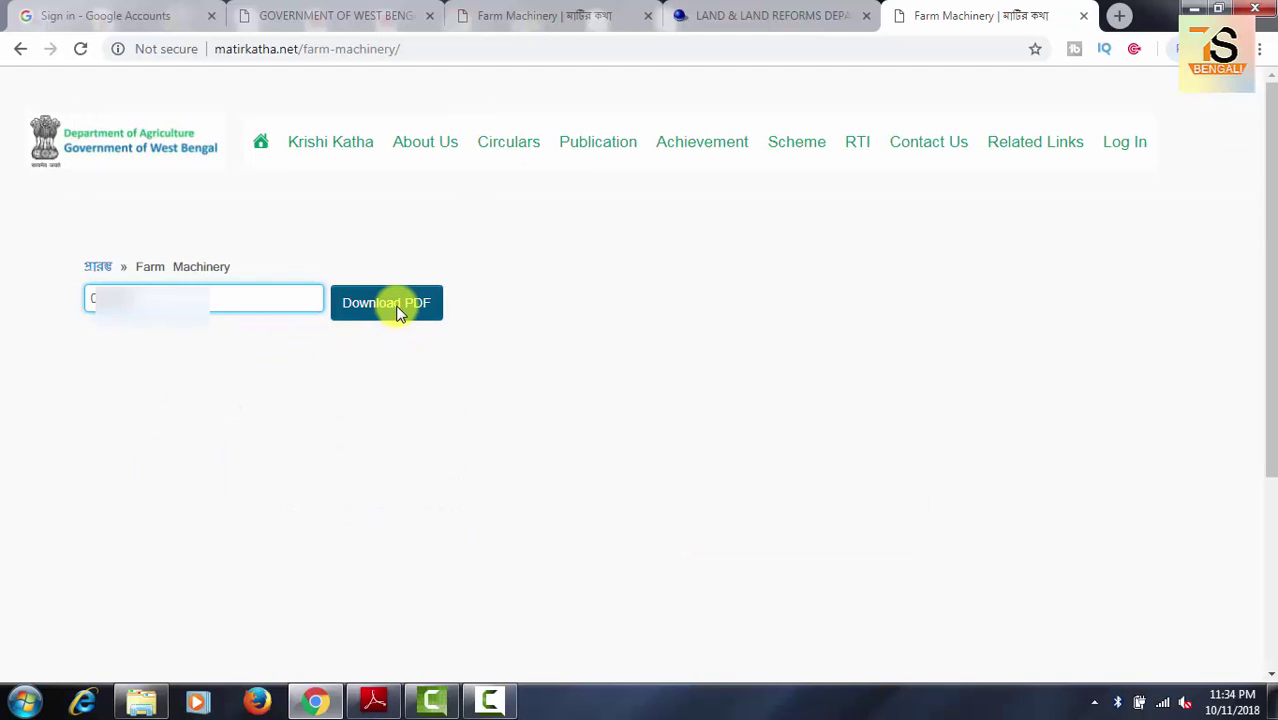
pyautogui.click(396, 310)
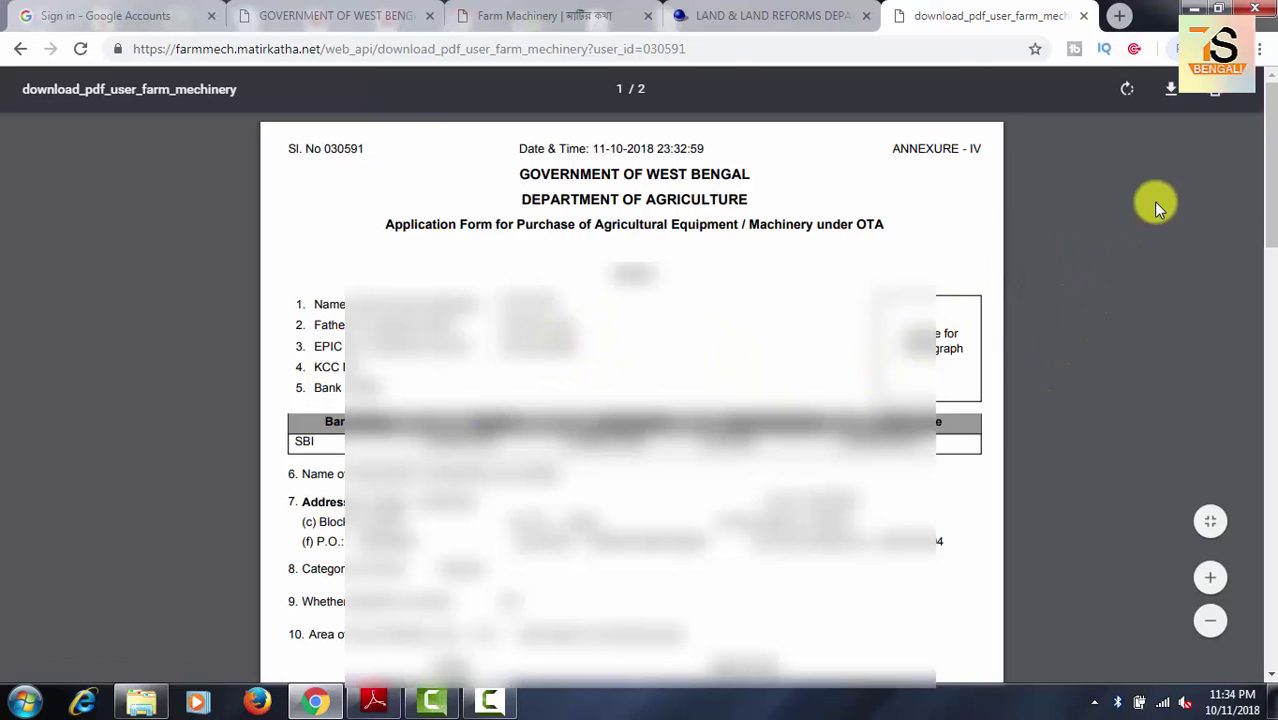
pyautogui.click(1170, 92)
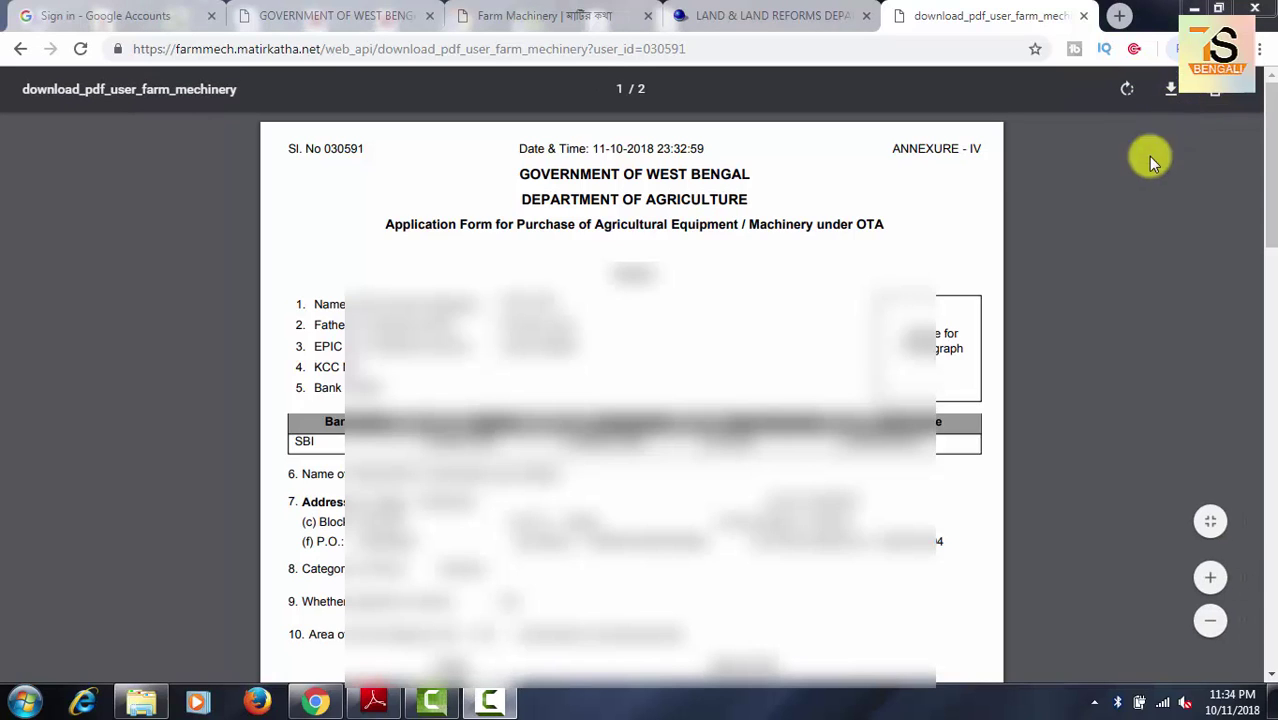